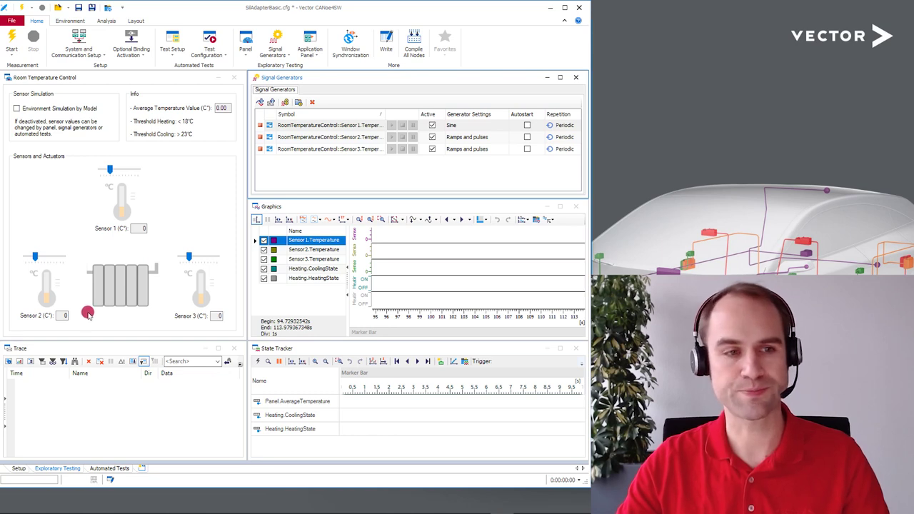
# Step: Open RoomTemperatureControl.vcdl from the Setup view and move the editor window to the screen's right side
pyautogui.click(14, 470)
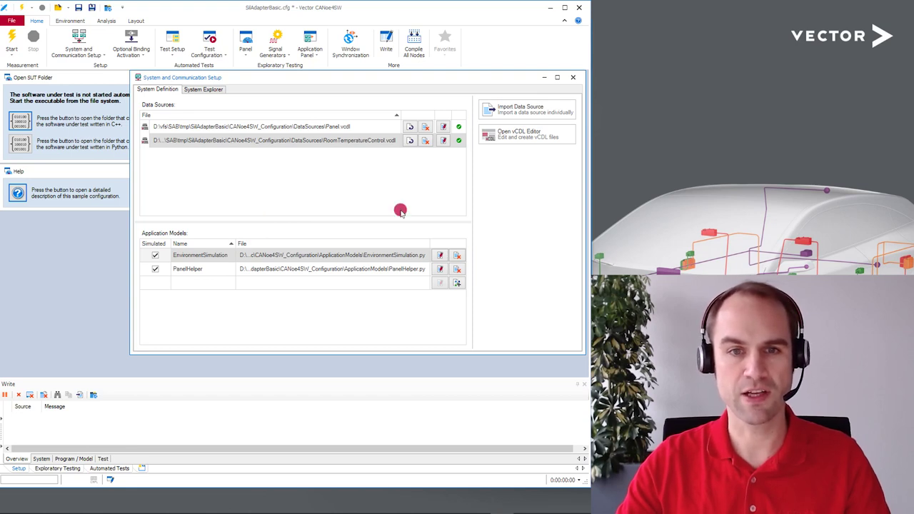
pyautogui.click(442, 141)
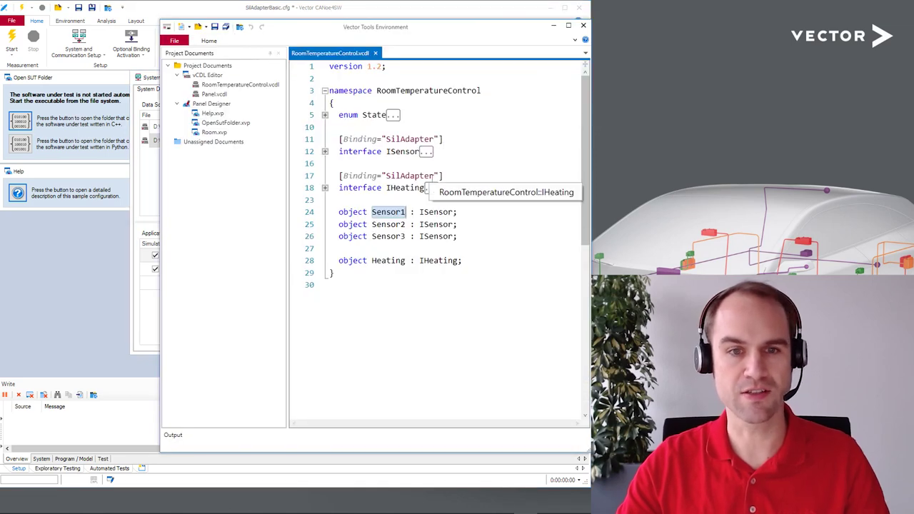
pyautogui.click(327, 27)
pyautogui.moveTo(326, 27); pyautogui.dragTo(643, 11)
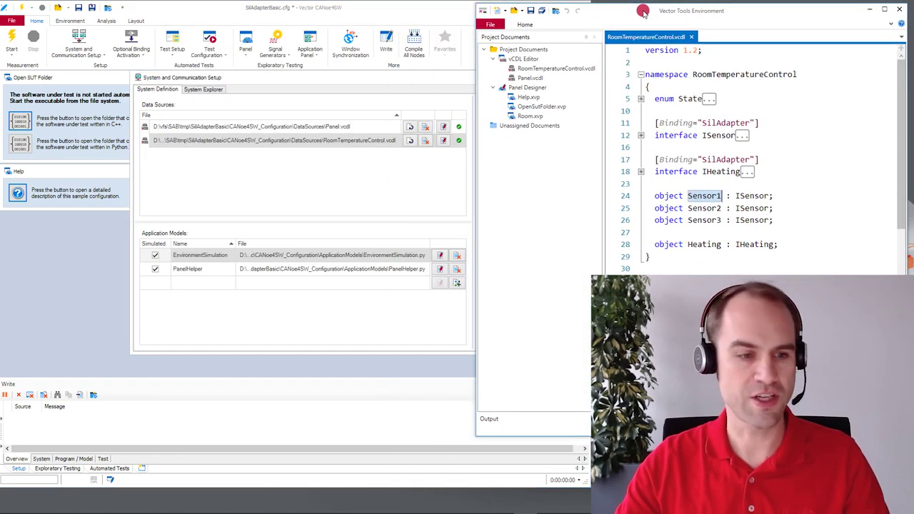
# Step: Bring CANoe4SW back to Exploratory Testing, then highlight the three Sensor object declarations in the editor
pyautogui.click(54, 470)
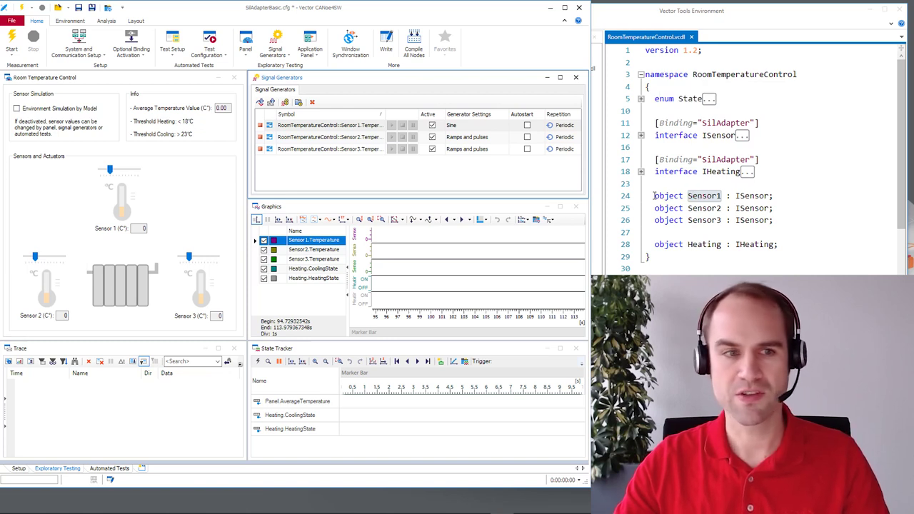
pyautogui.click(178, 259)
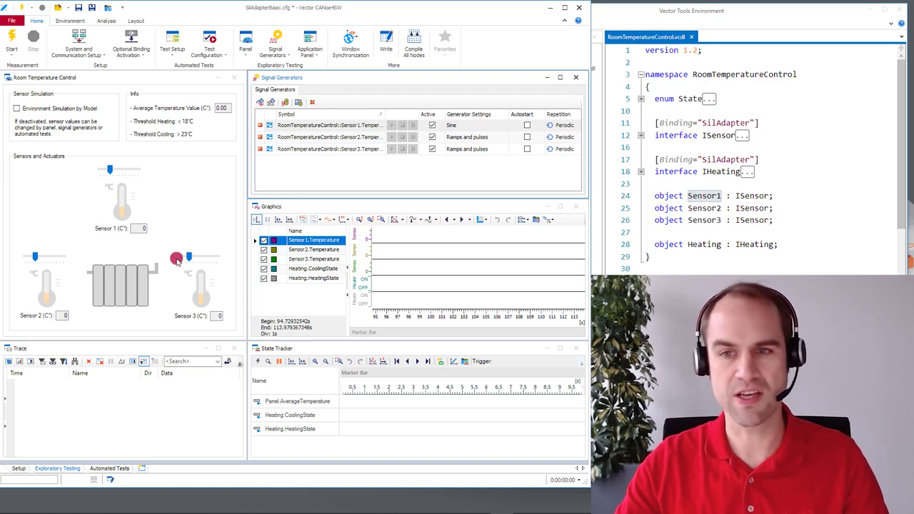
pyautogui.click(605, 228)
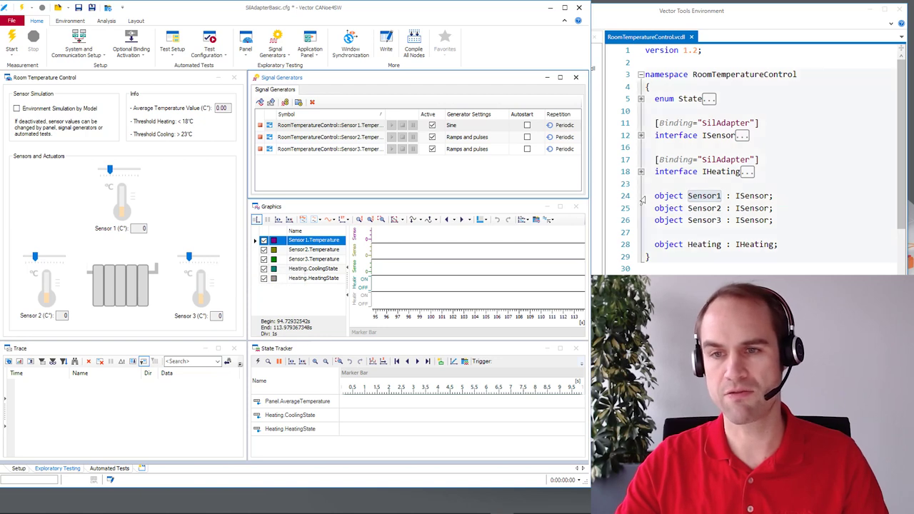
pyautogui.moveTo(648, 196); pyautogui.dragTo(786, 225)
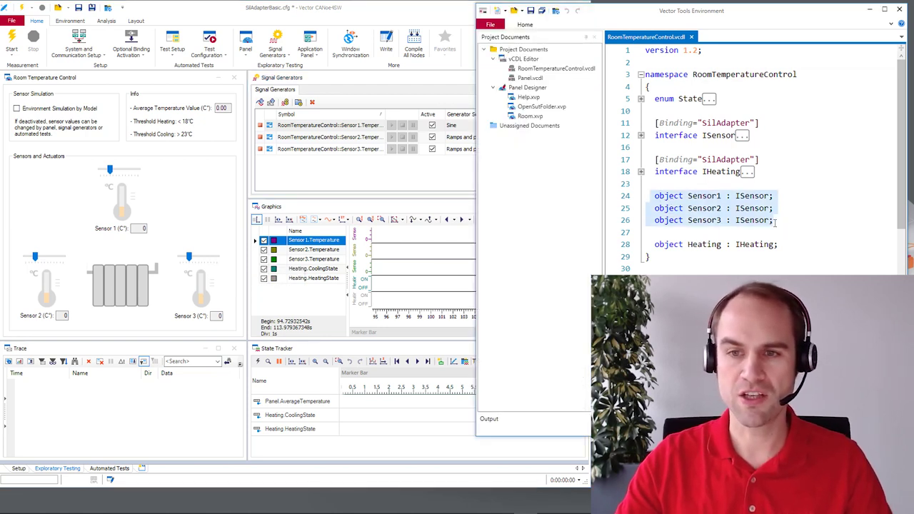
# Step: Expand interface ISensor and highlight its provided double Temperature data member
pyautogui.moveTo(693, 200); pyautogui.dragTo(748, 196)
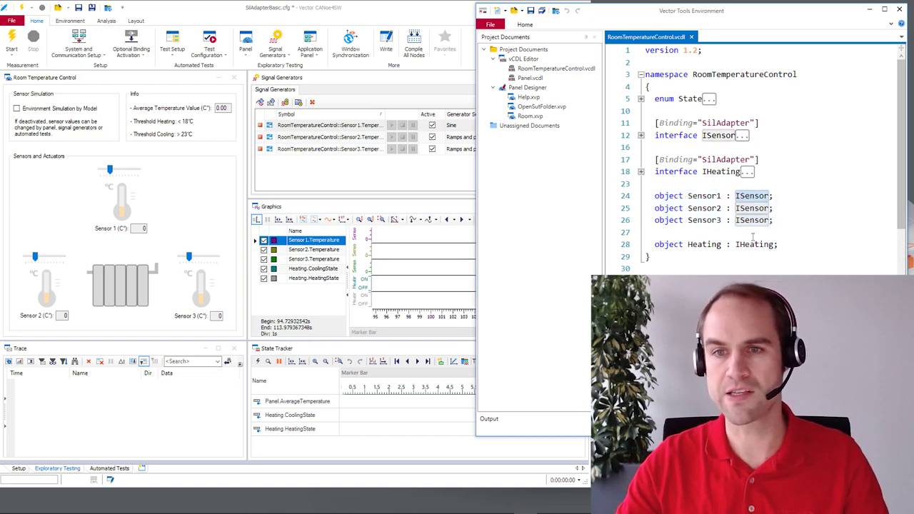
pyautogui.click(641, 136)
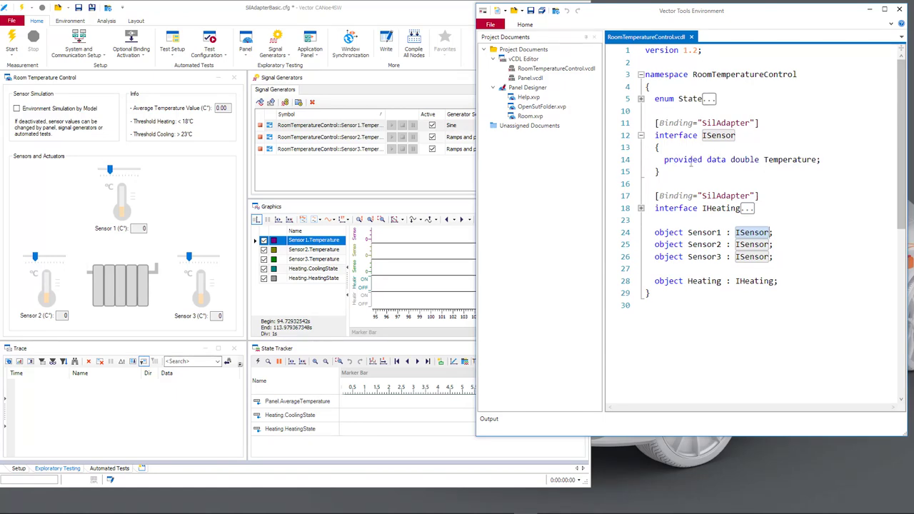
pyautogui.moveTo(689, 165)
pyautogui.click(745, 160)
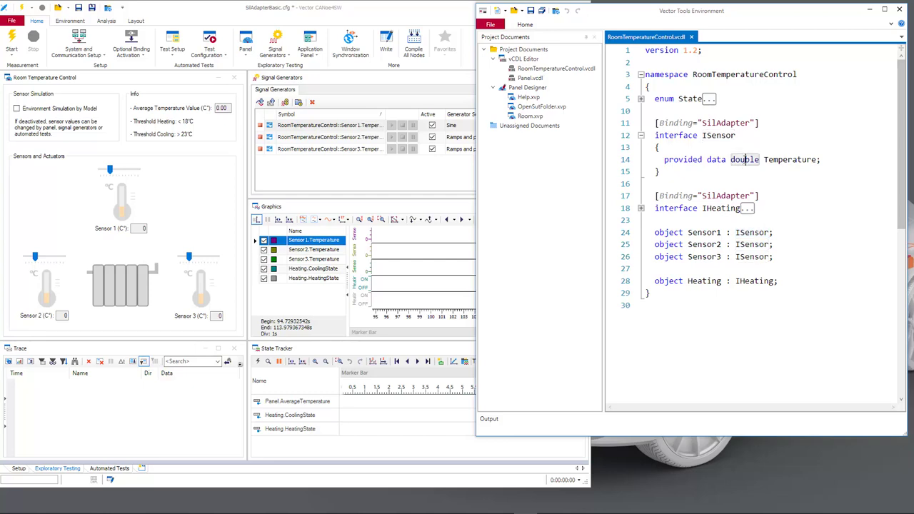
pyautogui.doubleClick(806, 160)
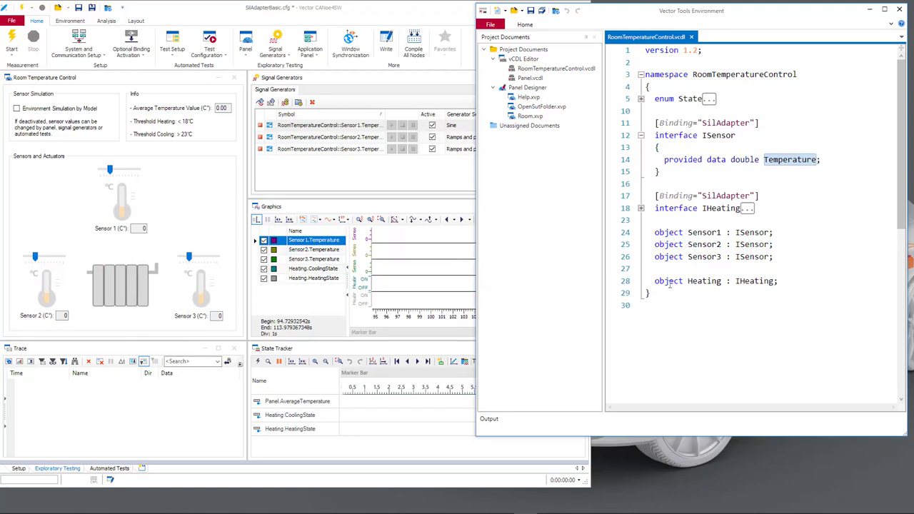
pyautogui.moveTo(698, 283)
pyautogui.moveTo(747, 282)
# Step: Expand IHeating and the State enum, highlighting CoolingState, HeatingState and the OFF/ON values
pyautogui.click(641, 209)
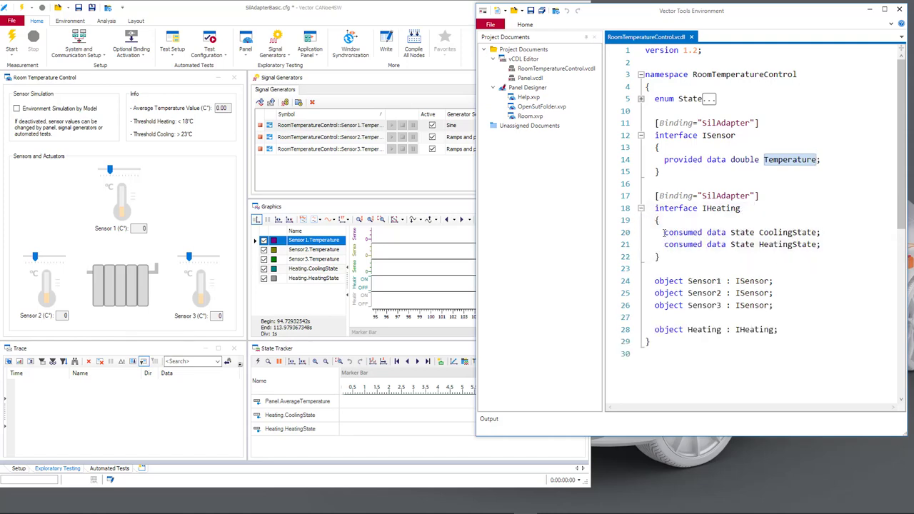
pyautogui.moveTo(823, 244); pyautogui.dragTo(644, 236)
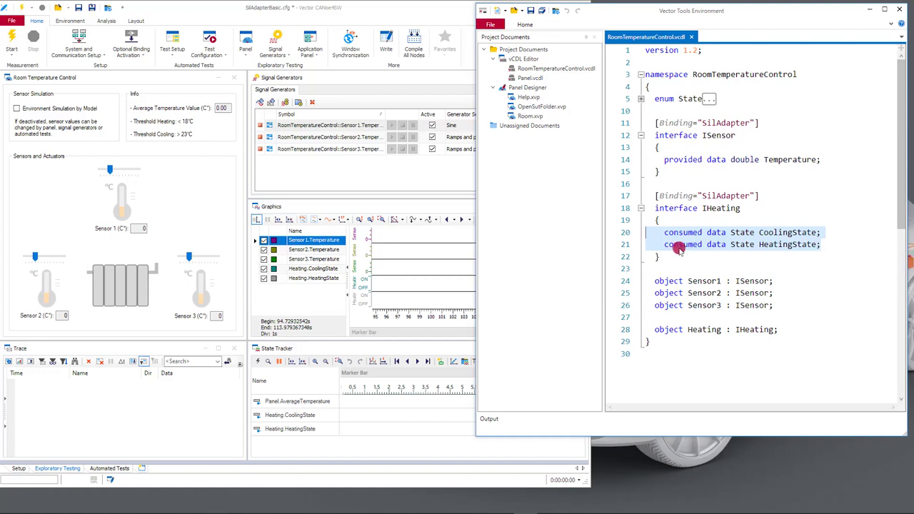
pyautogui.click(742, 246)
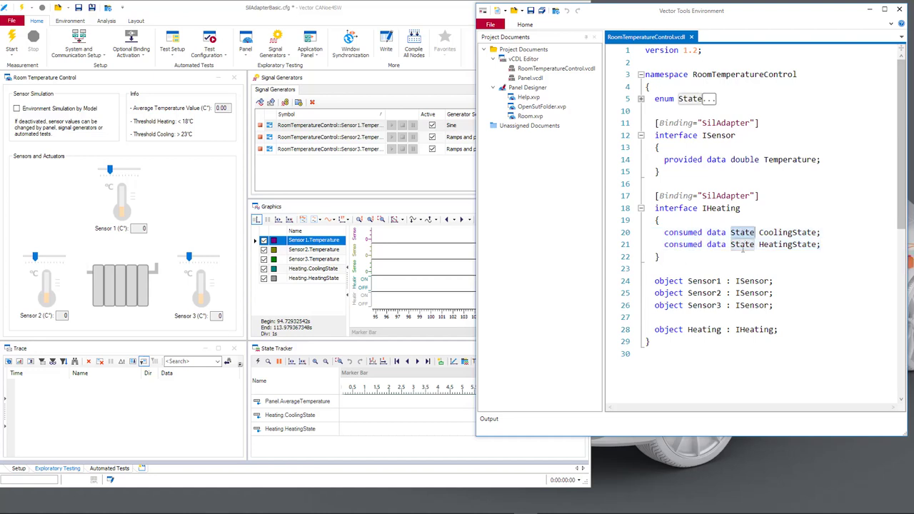
pyautogui.click(640, 99)
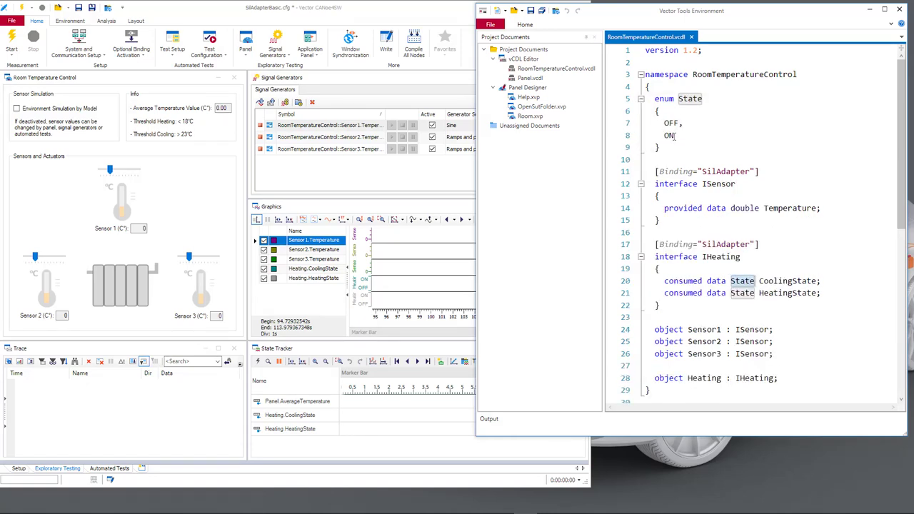
pyautogui.moveTo(685, 137); pyautogui.dragTo(639, 122)
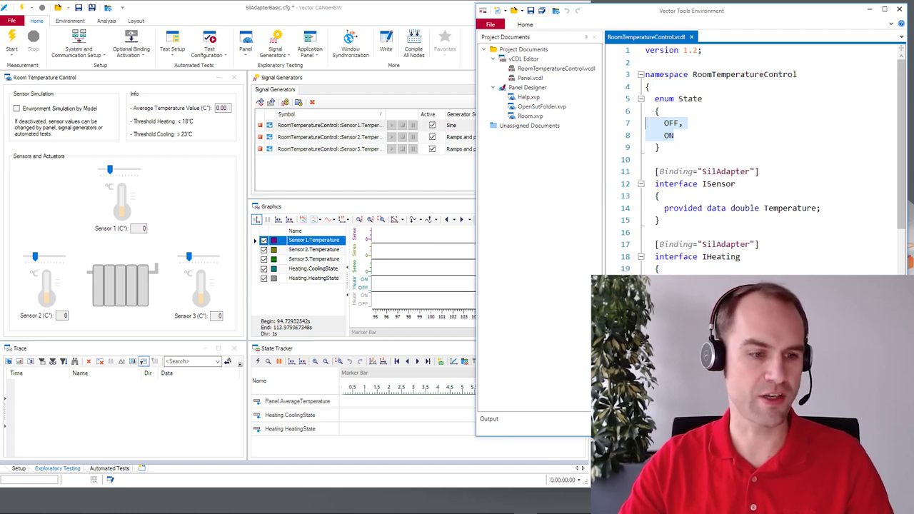
# Step: Reload RoomTemperatureControl.vcdl from the Setup desktop, finish the import, and show the System Explorer
pyautogui.click(16, 468)
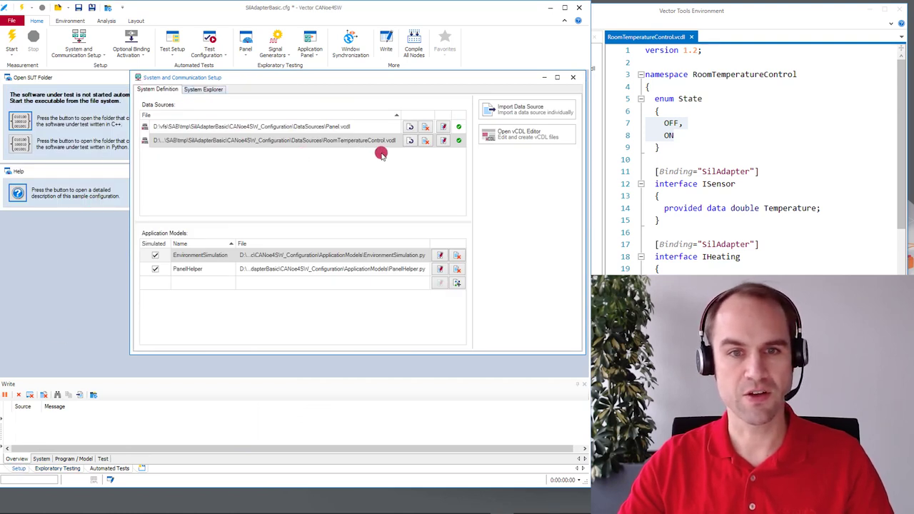
pyautogui.click(411, 148)
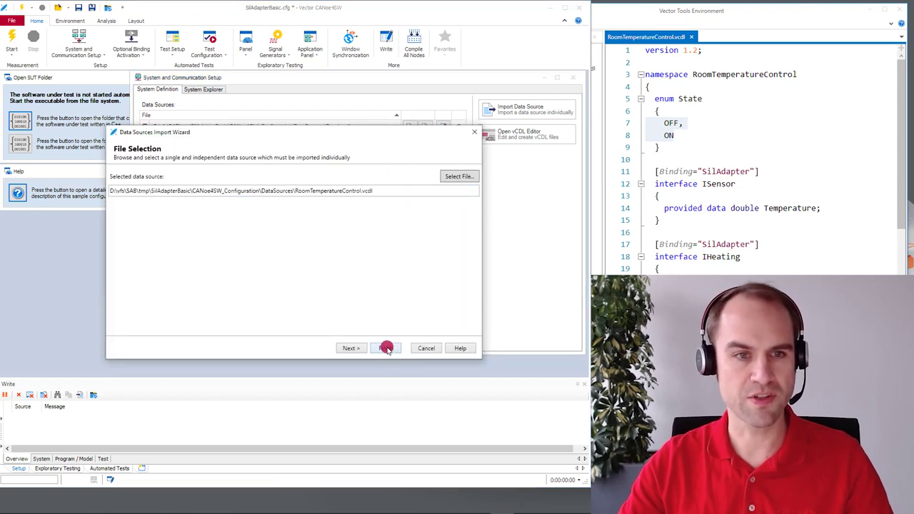
pyautogui.click(385, 348)
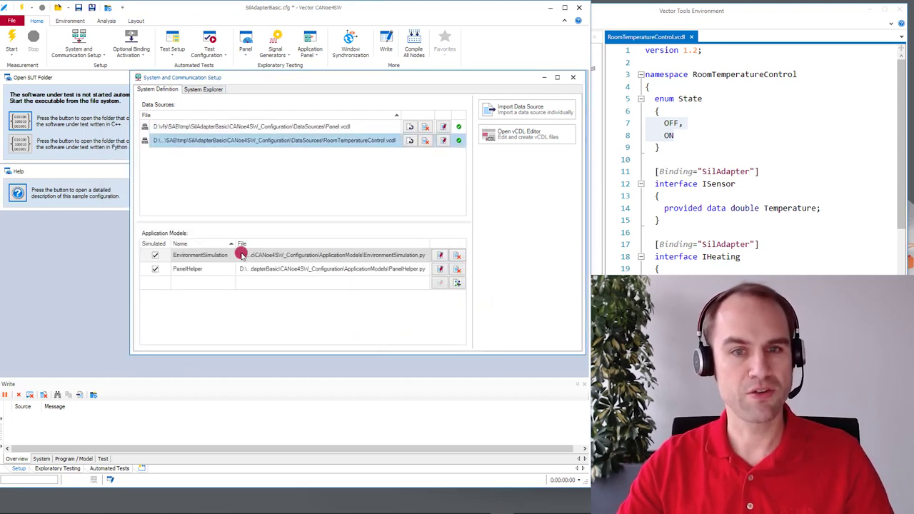
pyautogui.click(207, 96)
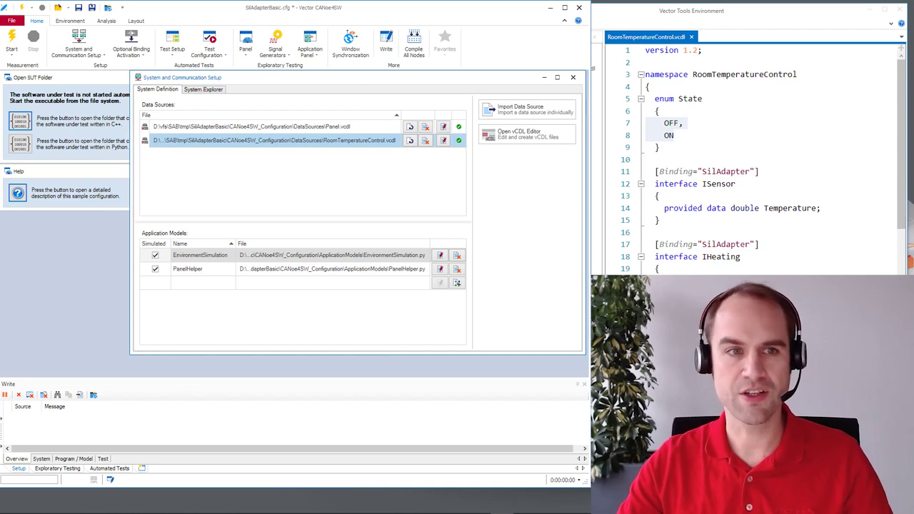
pyautogui.click(206, 94)
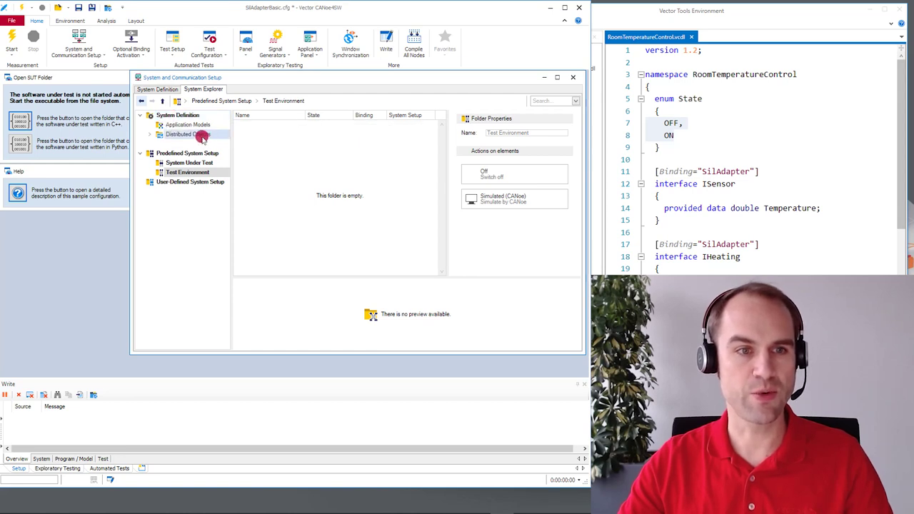
# Step: Drag Heating, Sensor1, Sensor2 and Sensor3 from Distributed Objects > RoomTemperatureControl onto Test Environment
pyautogui.click(201, 136)
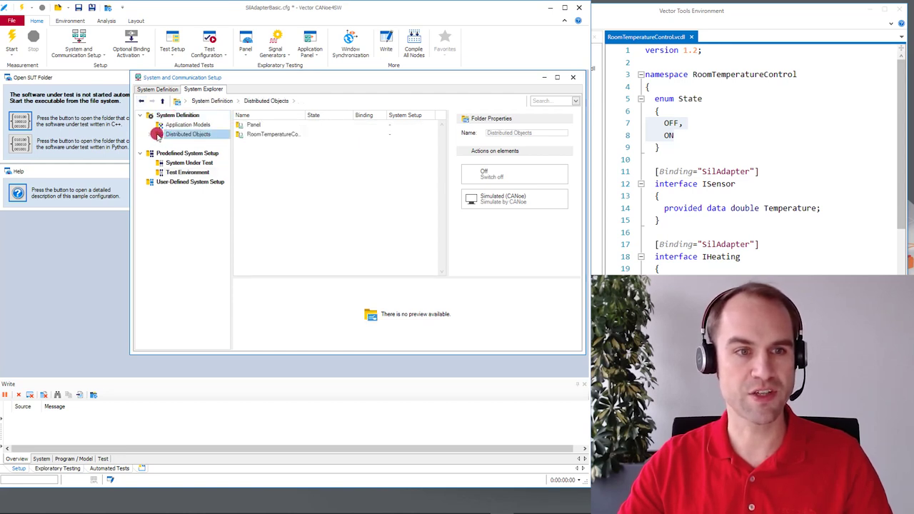
pyautogui.click(149, 134)
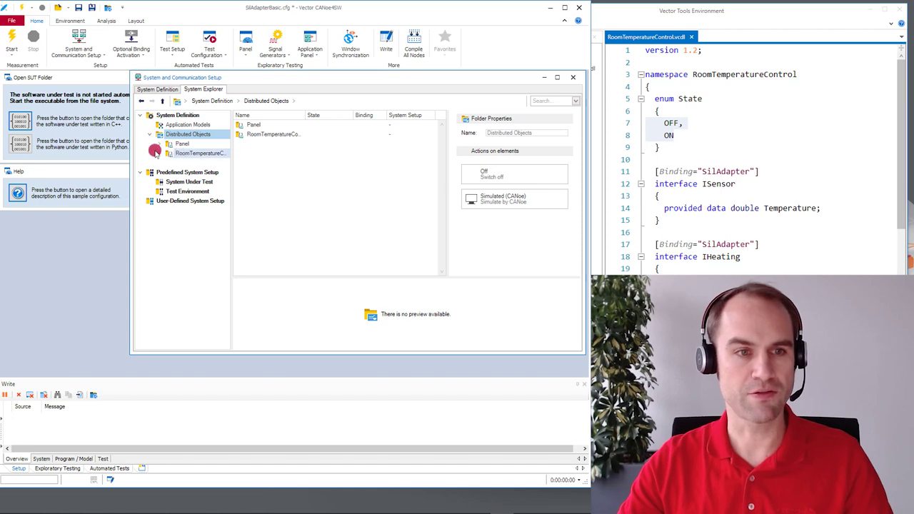
pyautogui.doubleClick(190, 154)
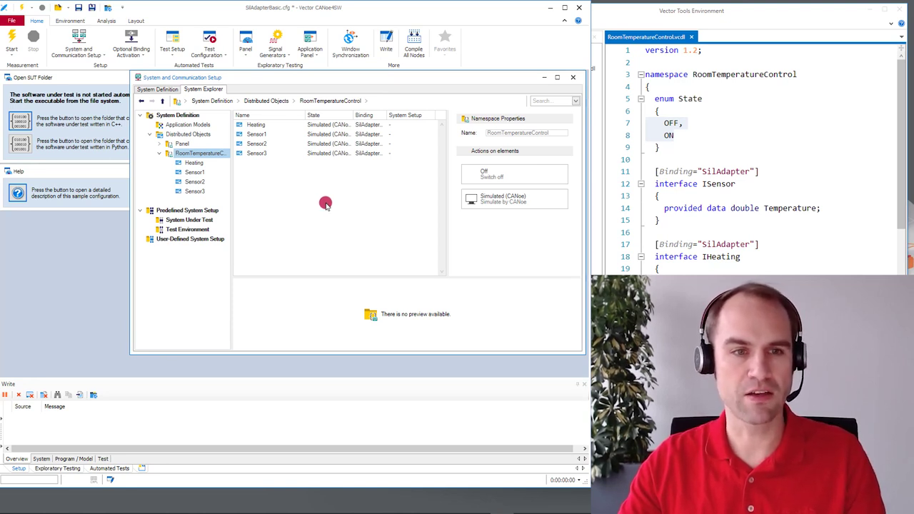
pyautogui.click(258, 125)
pyautogui.keyDown('shift'); pyautogui.click(260, 155); pyautogui.keyUp('shift')
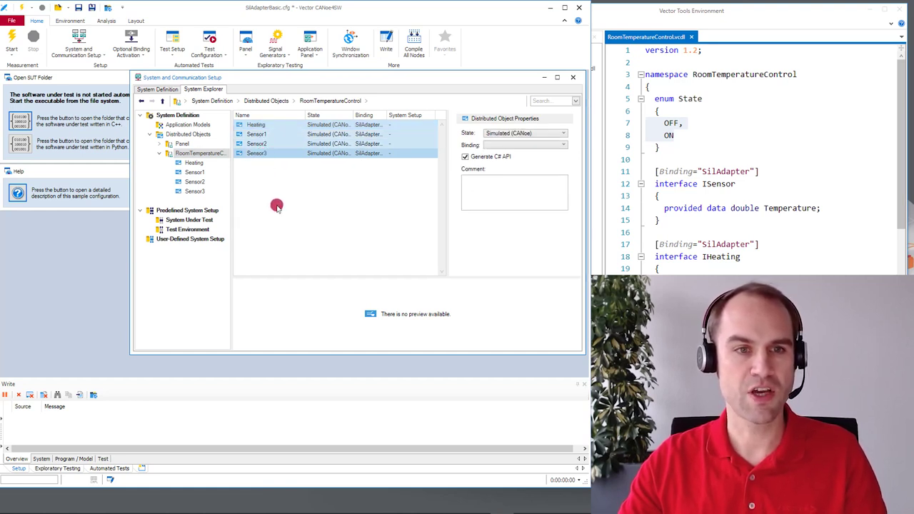
pyautogui.moveTo(258, 122); pyautogui.dragTo(186, 231)
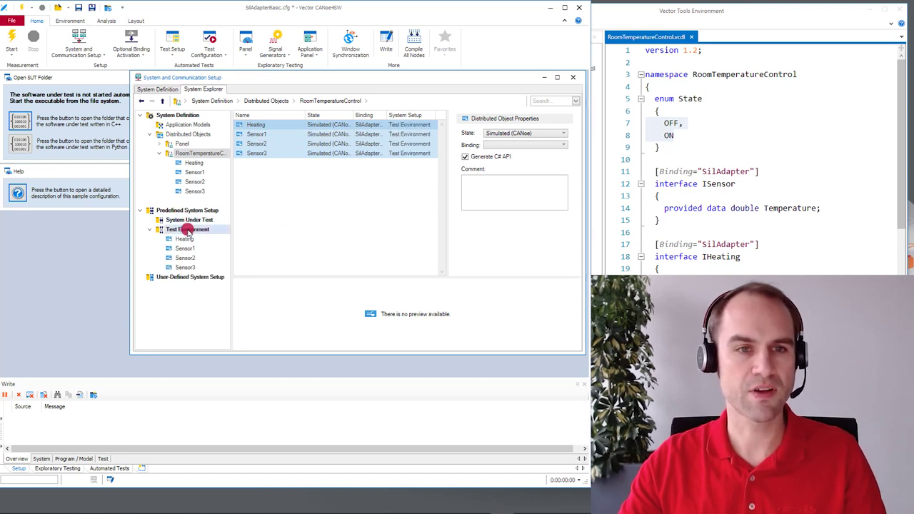
pyautogui.click(187, 230)
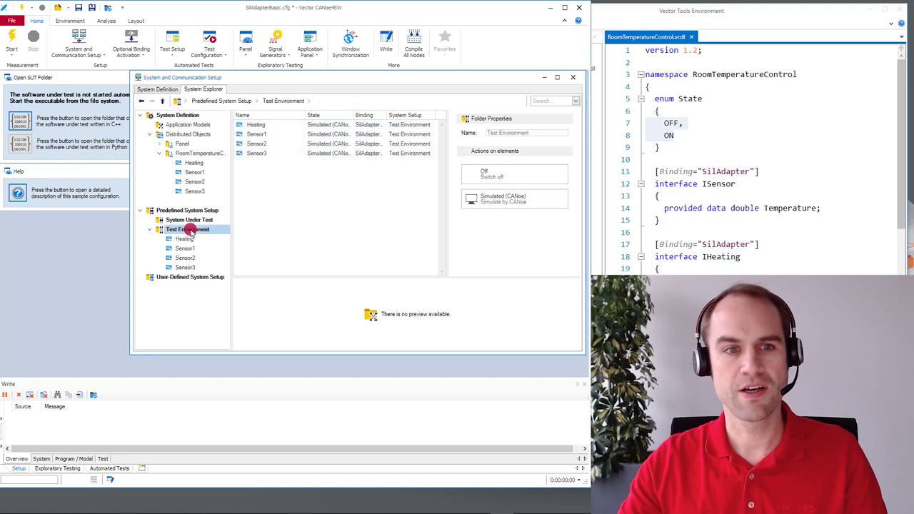
# Step: Create a new SIL Adapter named SilAdapter in Test Environment with C++ as its language
pyautogui.rightClick(257, 170)
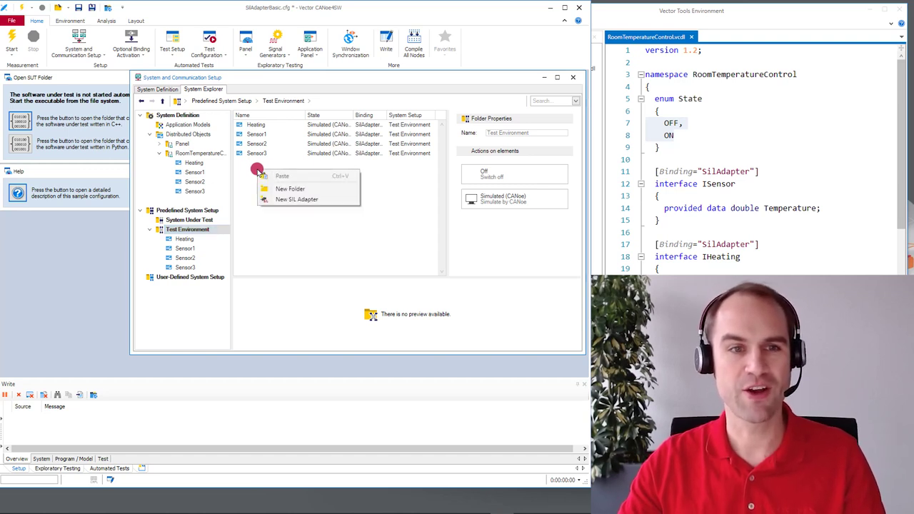
pyautogui.click(306, 201)
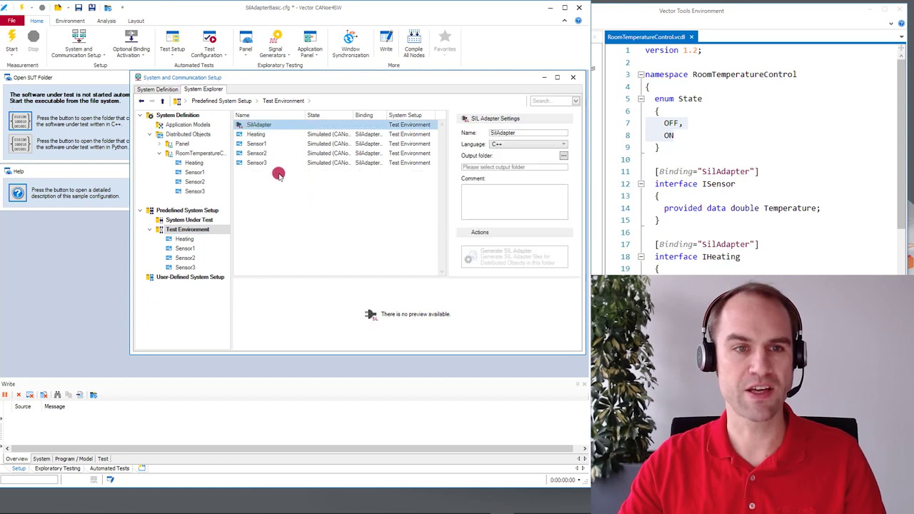
pyautogui.click(521, 136)
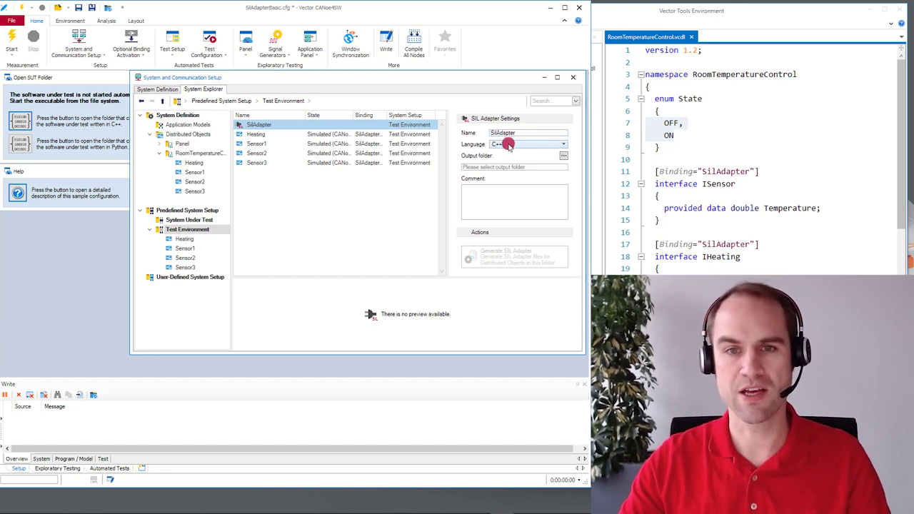
pyautogui.click(463, 154)
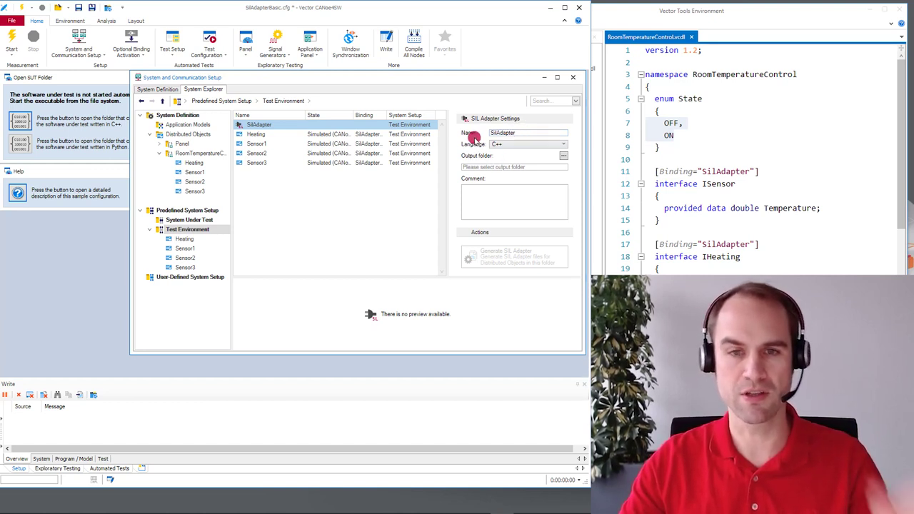
pyautogui.click(470, 137)
pyautogui.click(496, 147)
pyautogui.click(538, 143)
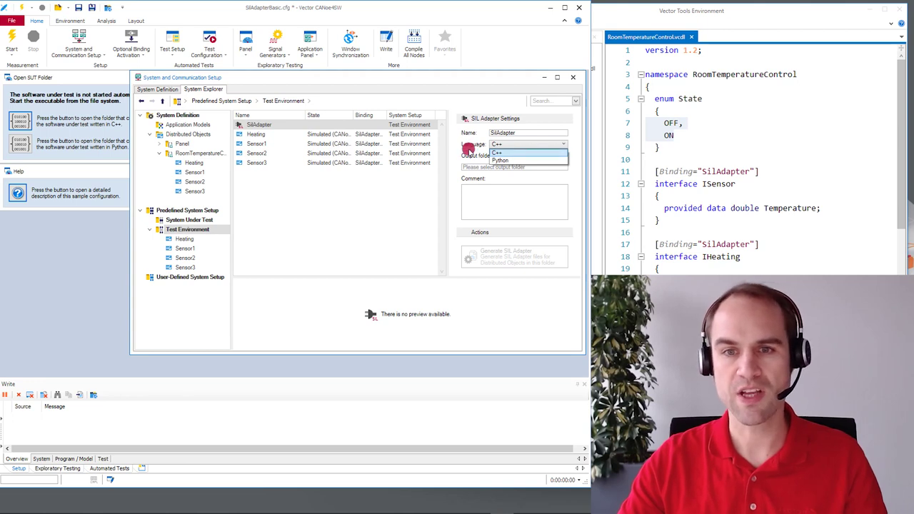
# Step: Keep C++, set the output folder to SUT_Cpp\SilAdapter, and generate the SIL Adapter files
pyautogui.click(468, 150)
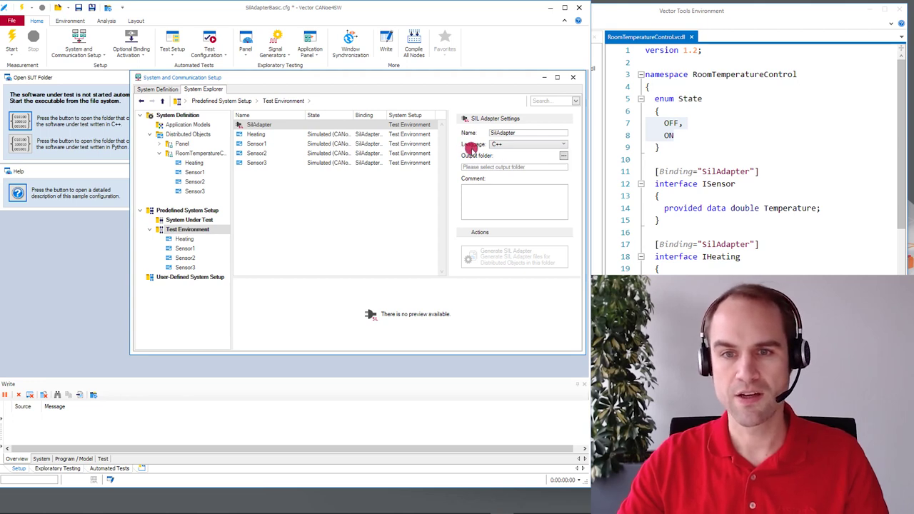
pyautogui.click(564, 156)
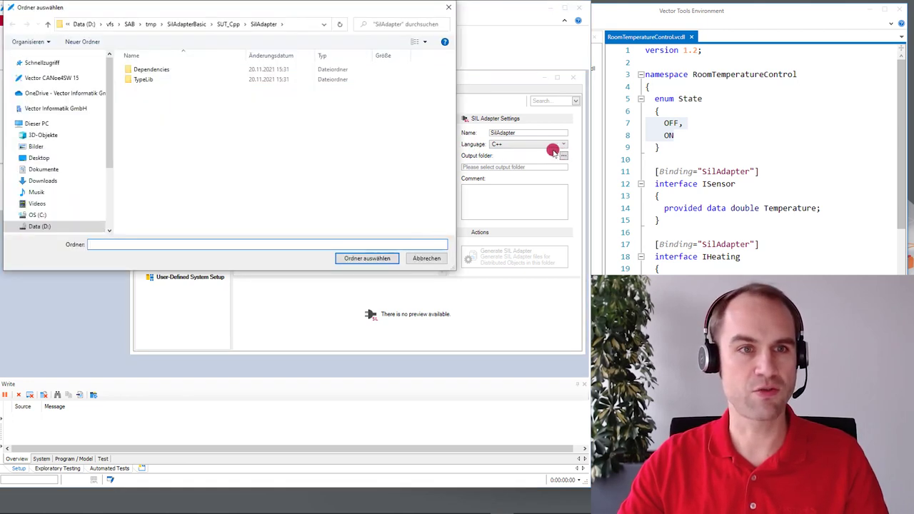
pyautogui.click(229, 24)
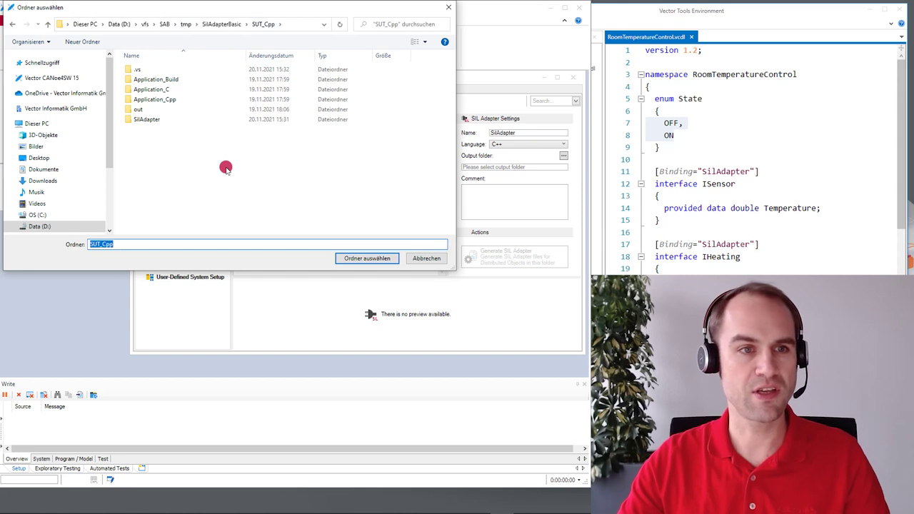
pyautogui.click(152, 120)
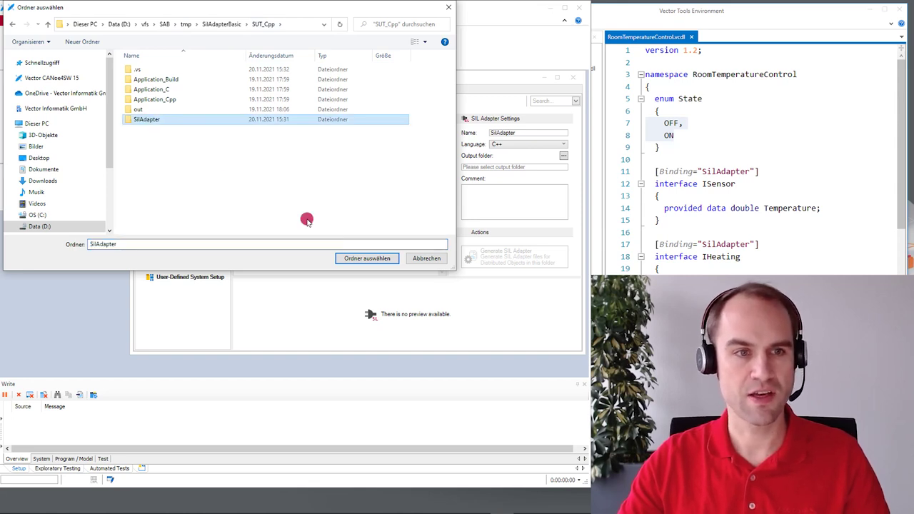
pyautogui.click(359, 261)
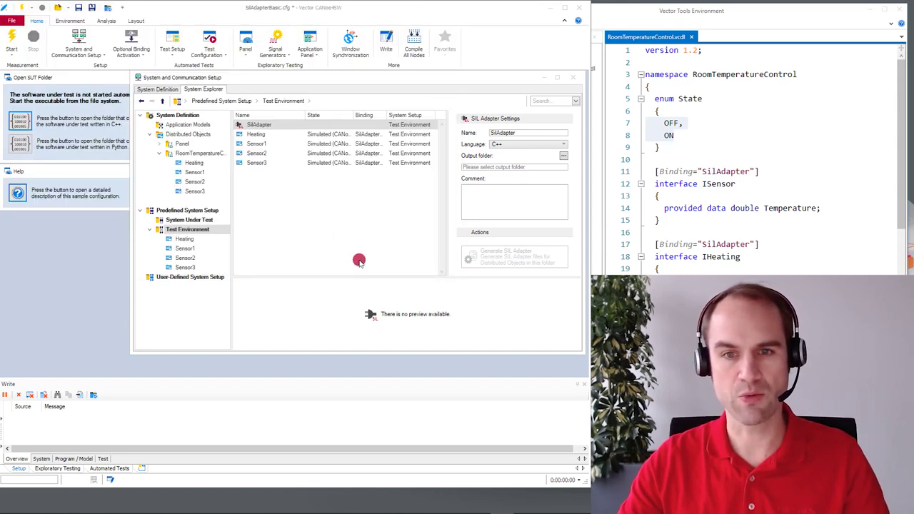
pyautogui.click(502, 261)
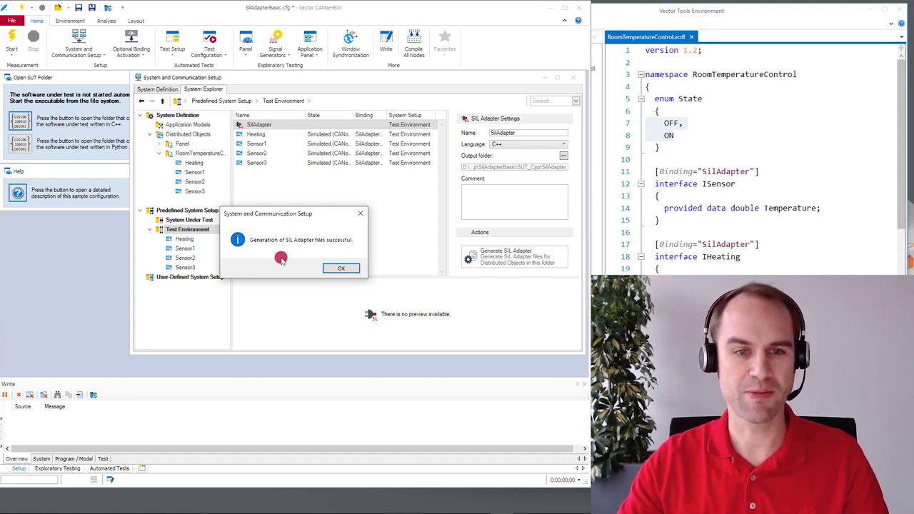
pyautogui.click(350, 267)
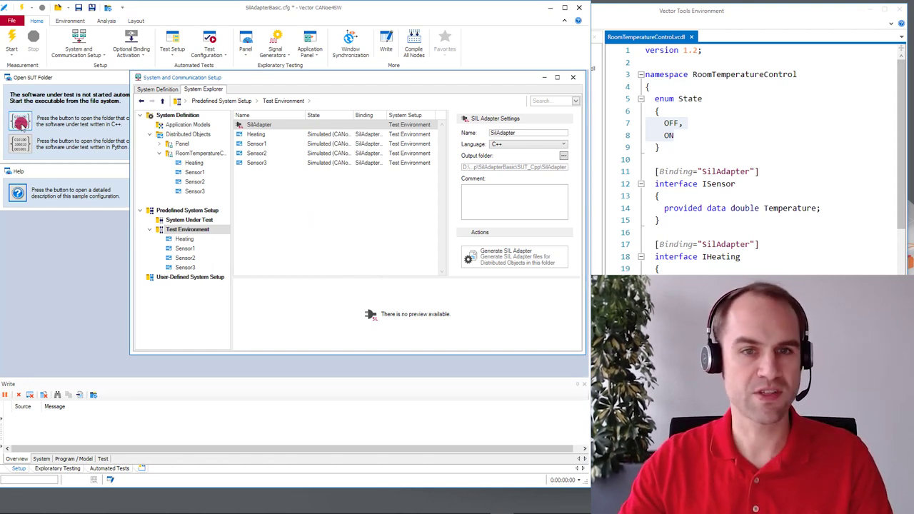
# Step: Browse to SilAdapter\TypeLib\include\TypeLib\RoomTemperatureControl, narrow the window, and select IHeating.hpp
pyautogui.click(21, 121)
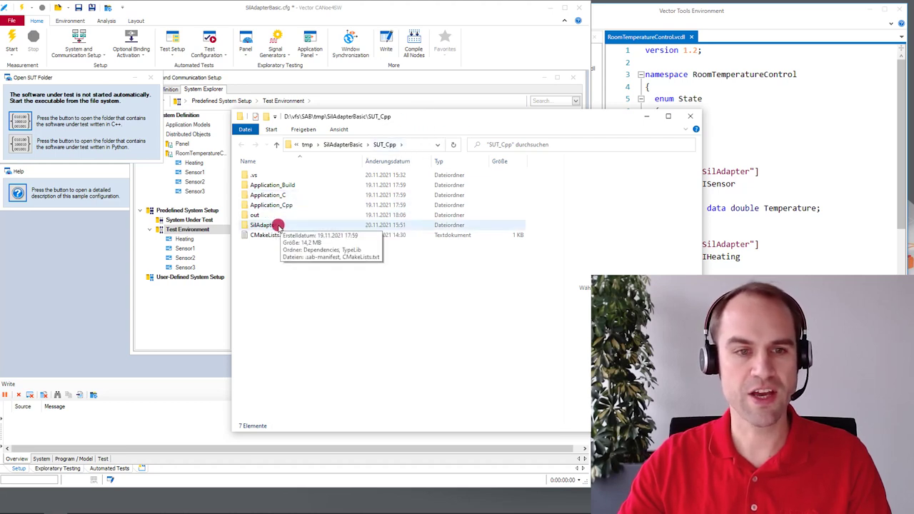
pyautogui.doubleClick(277, 225)
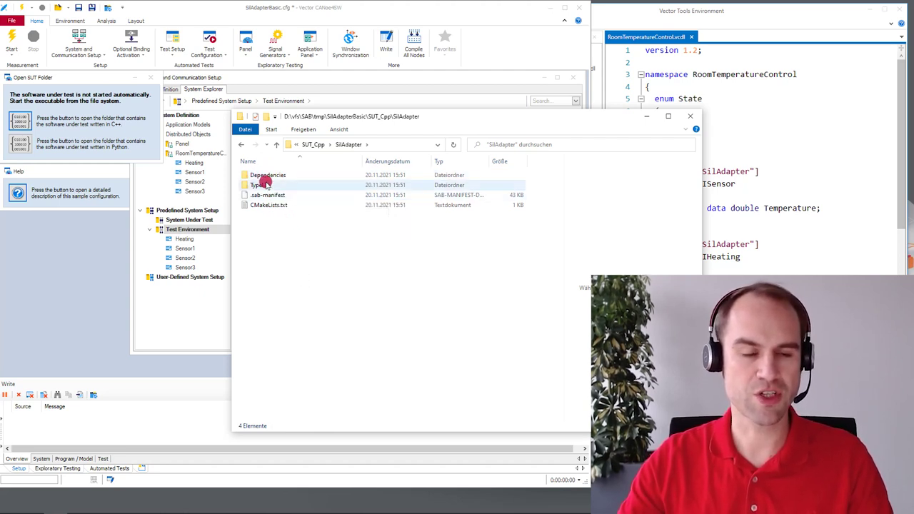
pyautogui.doubleClick(259, 185)
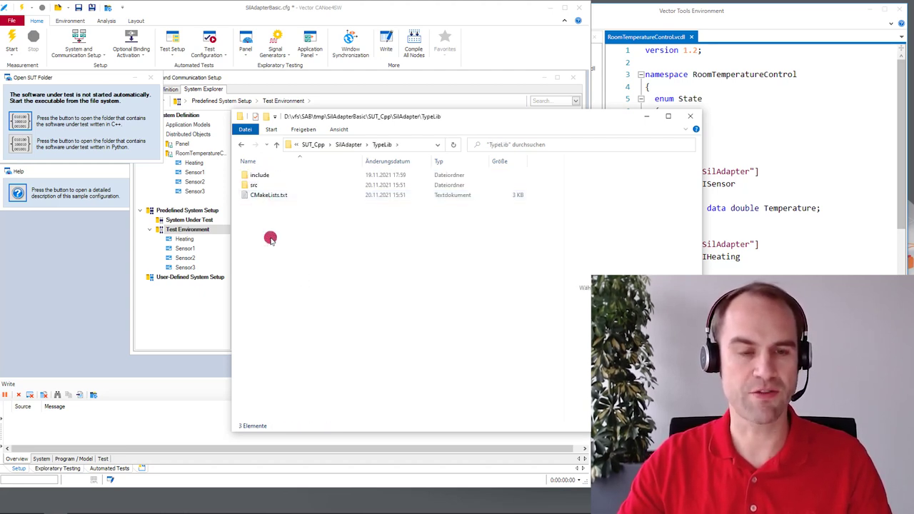
pyautogui.doubleClick(263, 173)
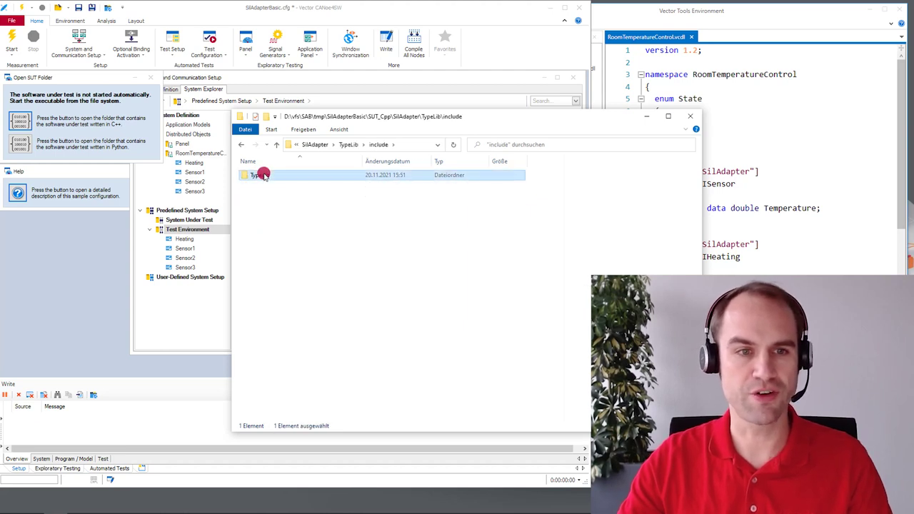
pyautogui.doubleClick(261, 174)
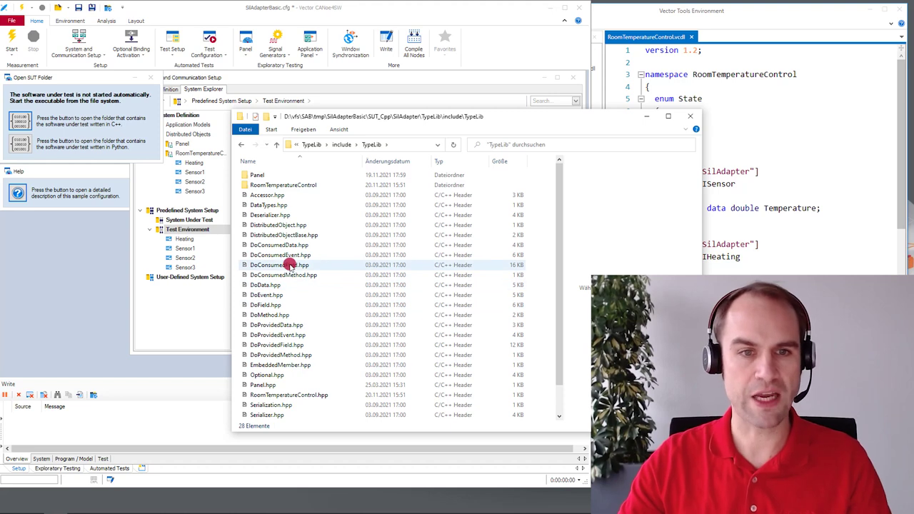
pyautogui.doubleClick(300, 185)
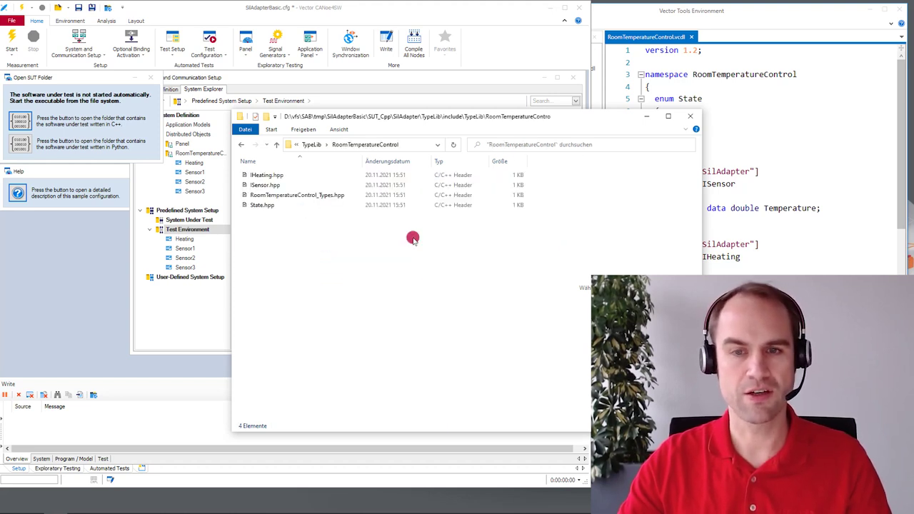
pyautogui.moveTo(702, 206); pyautogui.dragTo(603, 205)
pyautogui.click(332, 145)
pyautogui.click(258, 175)
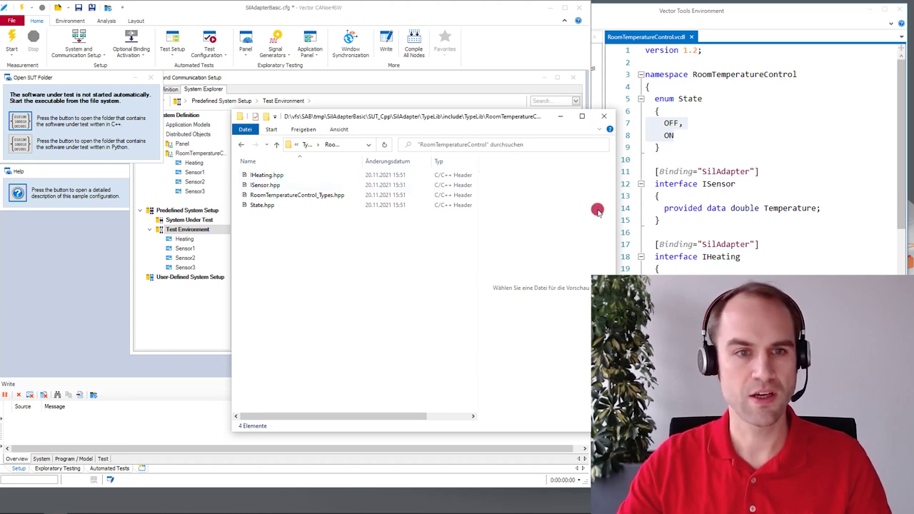
# Step: Go up to the SilAdapter folder, preview its CMakeLists.txt, then return to SUT_Cpp
pyautogui.click(277, 145)
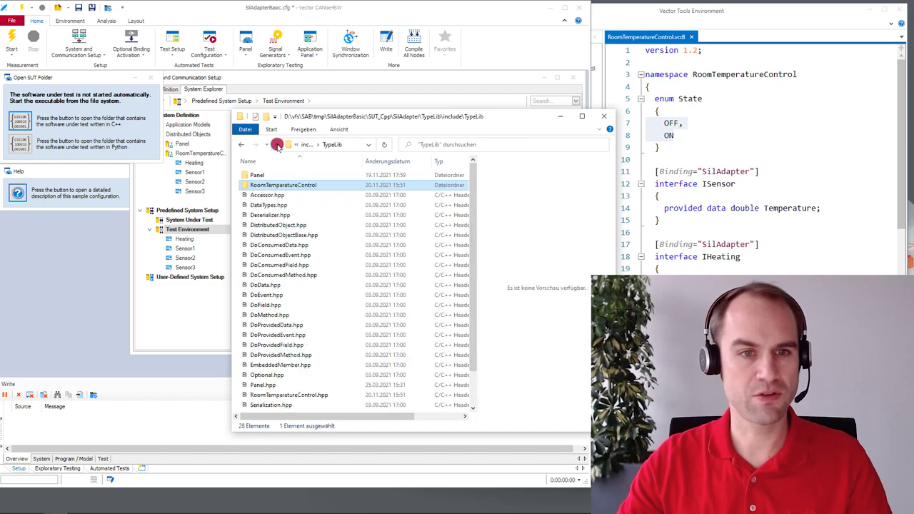
pyautogui.click(277, 145)
pyautogui.click(277, 145)
pyautogui.click(277, 145)
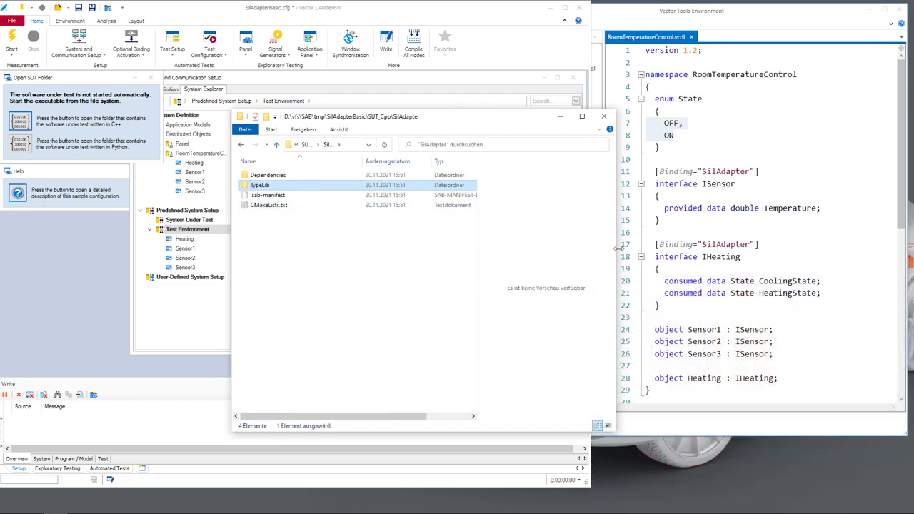
pyautogui.click(273, 206)
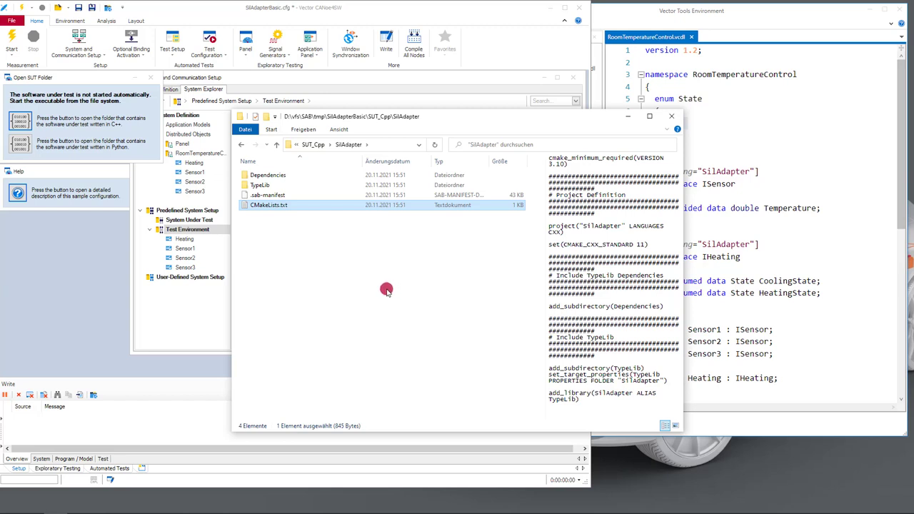
pyautogui.click(314, 145)
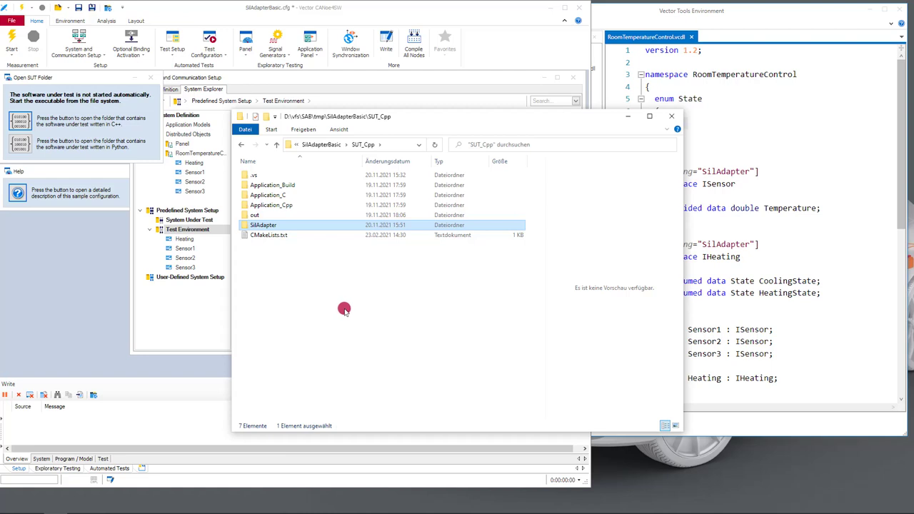
# Step: Switch to the SUT_Cpp solution in Visual Studio and open Application_Cpp's main.cpp
pyautogui.hotkey('alt', 'Tab')
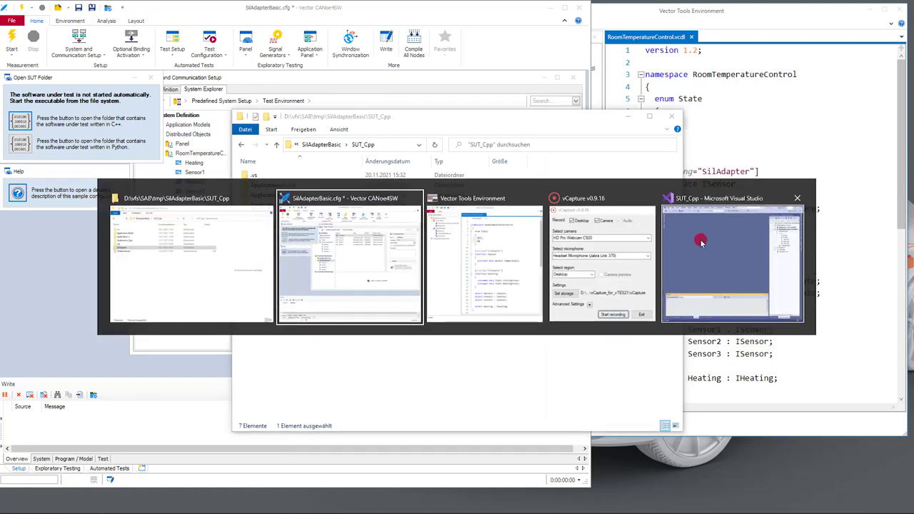
pyautogui.click(675, 239)
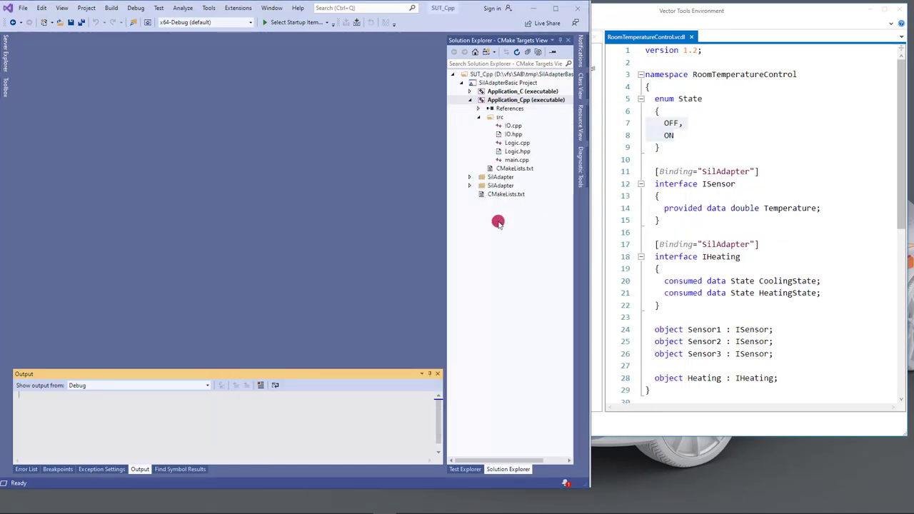
pyautogui.click(510, 100)
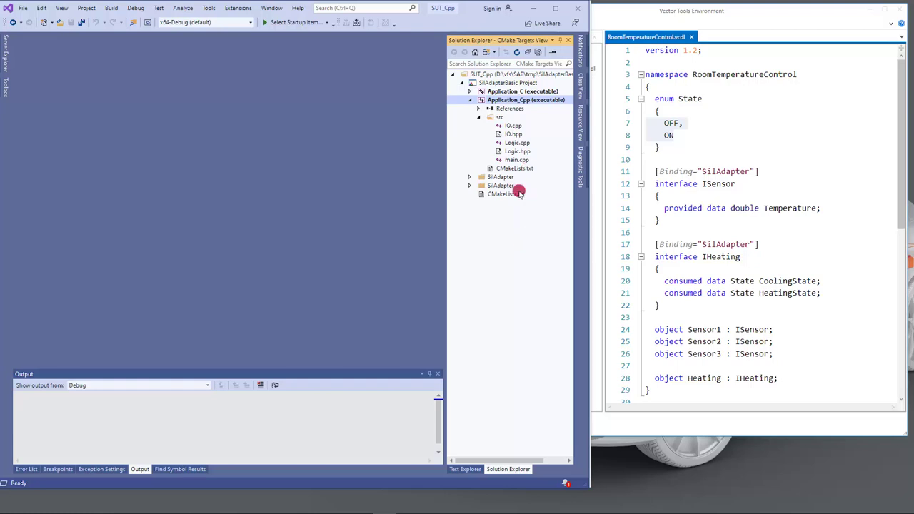
pyautogui.doubleClick(517, 159)
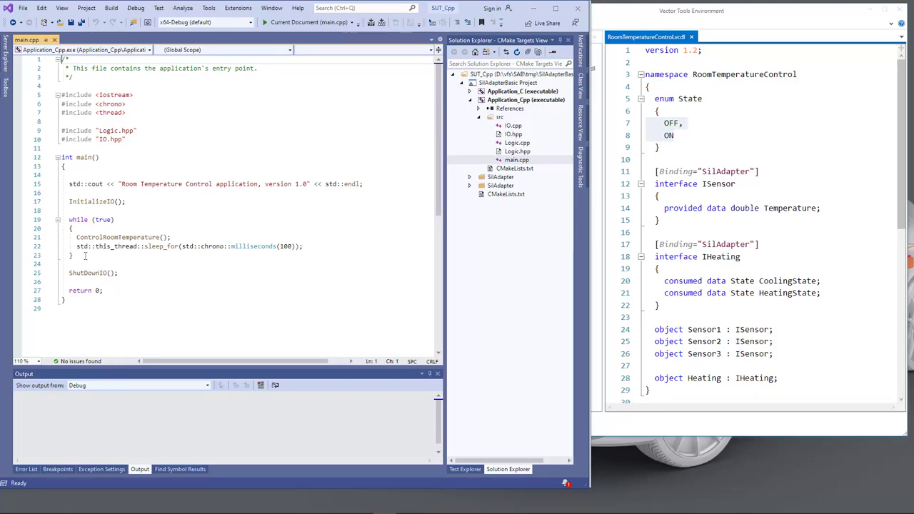
# Step: Highlight the while loop and its 100 ms delay, then place the caret on ControlRoomTemperature()
pyautogui.moveTo(85, 255); pyautogui.dragTo(37, 220)
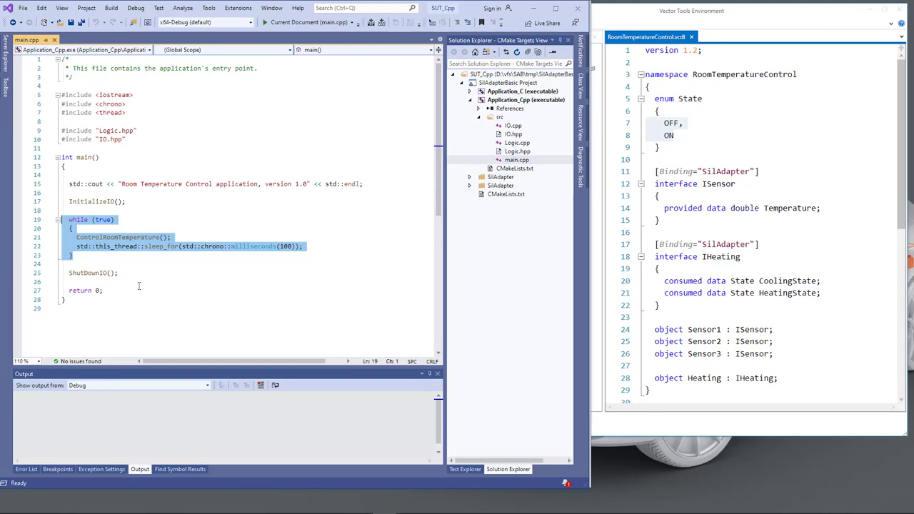
pyautogui.doubleClick(113, 237)
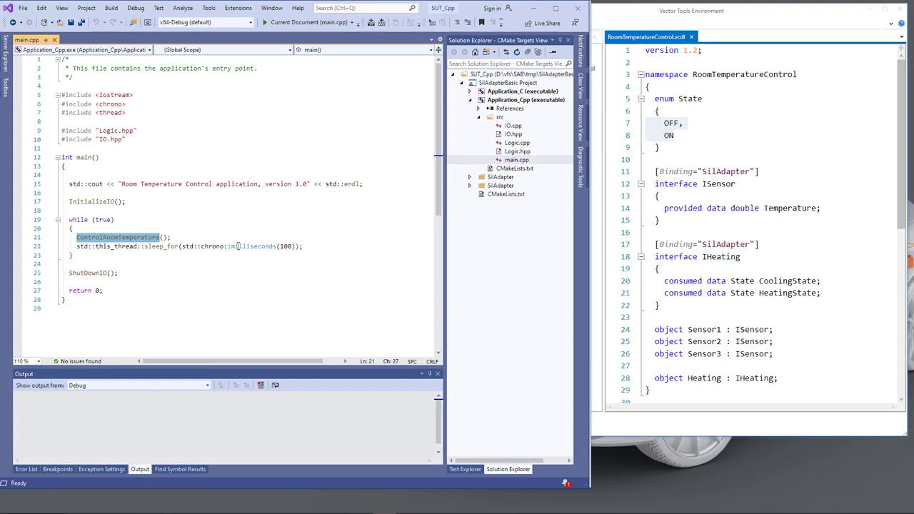
pyautogui.moveTo(238, 246); pyautogui.dragTo(296, 245)
pyautogui.click(222, 237)
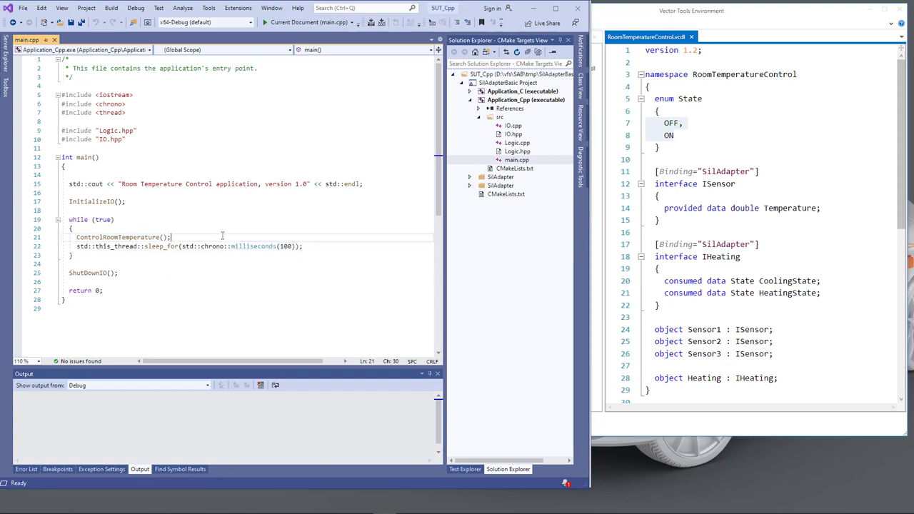
pyautogui.click(138, 237)
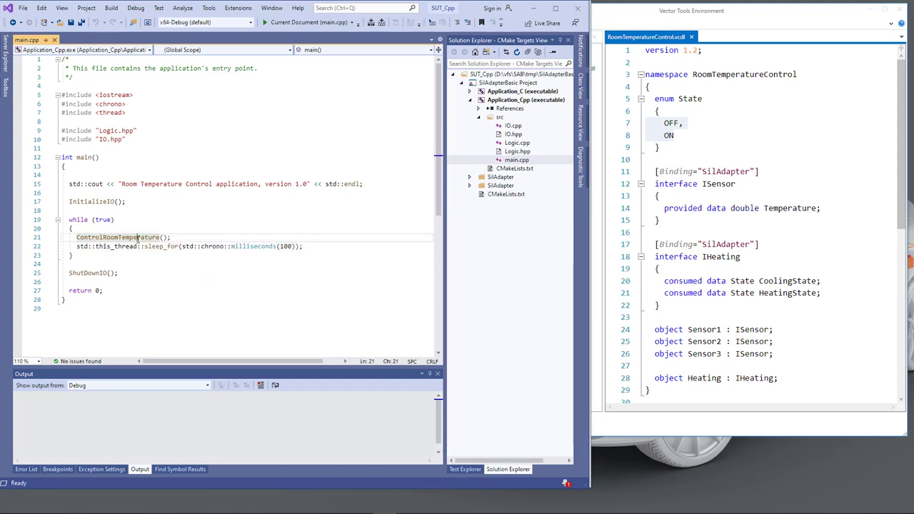
# Step: Jump to the ControlRoomTemperature definition and select the three sensor reads on lines 30–32
pyautogui.press('F12')
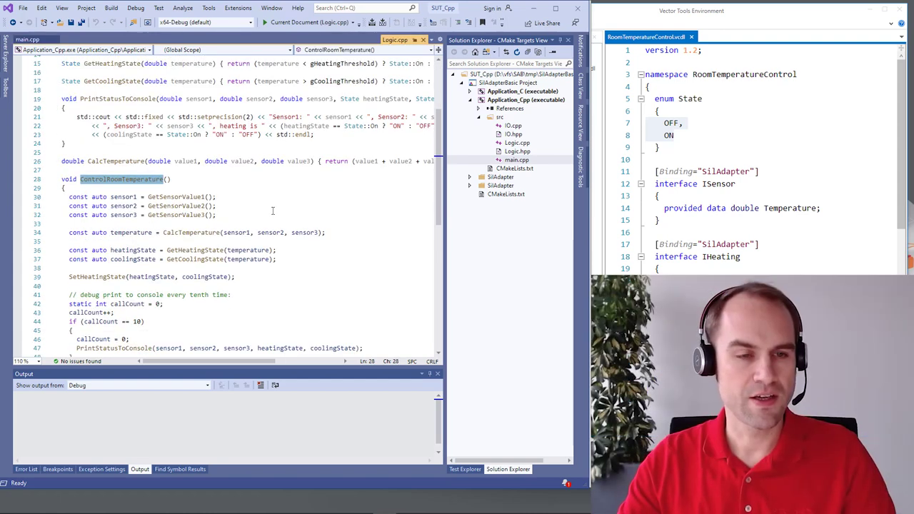
pyautogui.scroll(-1, 272, 210)
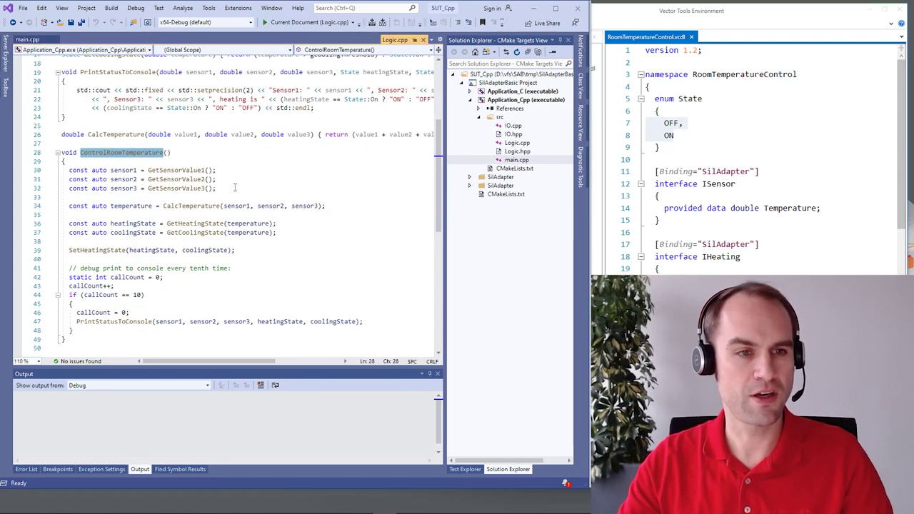
pyautogui.moveTo(234, 187); pyautogui.dragTo(62, 170)
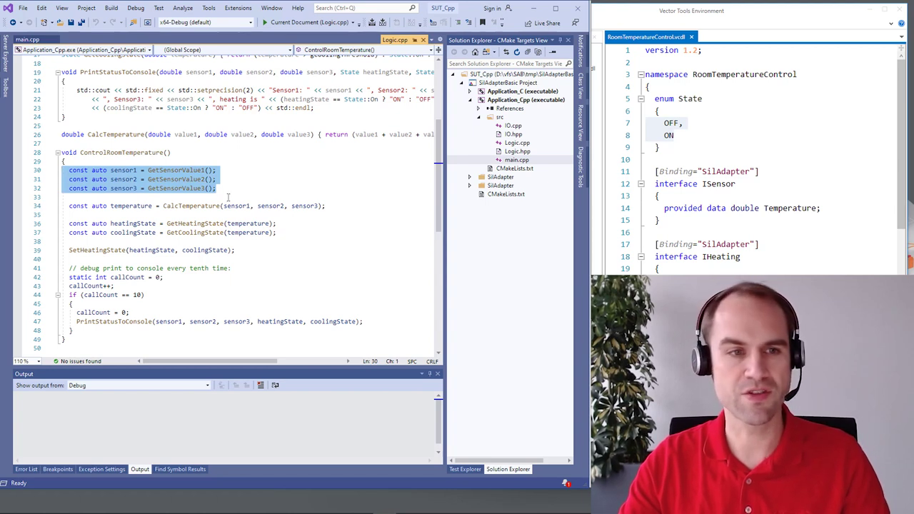
pyautogui.moveTo(179, 171); pyautogui.dragTo(172, 184)
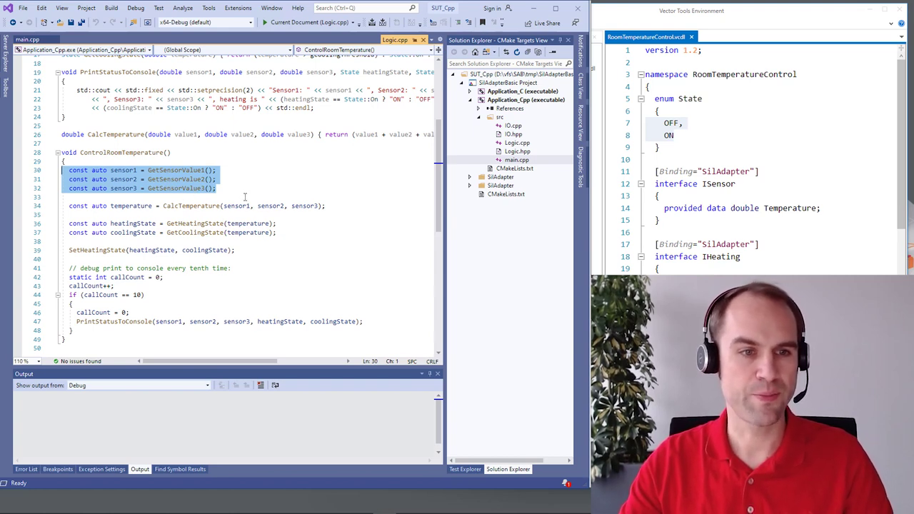
# Step: Highlight temperature, heatingState, coolingState and the SetHeatingState call, then mark the GetSensorValue1 call
pyautogui.doubleClick(151, 206)
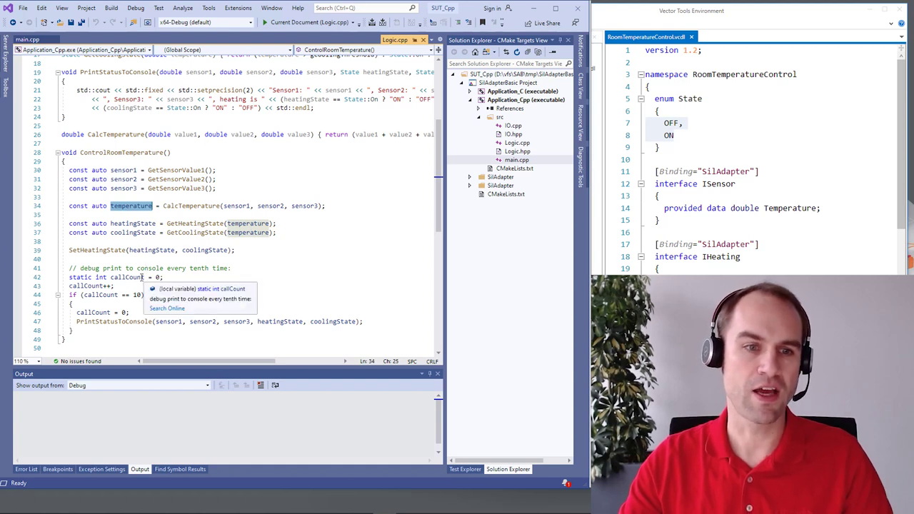
pyautogui.doubleClick(249, 224)
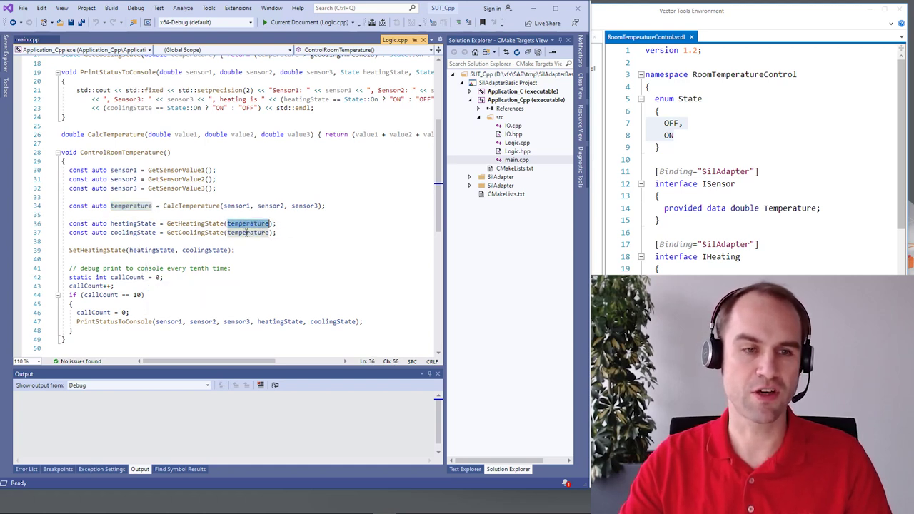
pyautogui.doubleClick(123, 224)
pyautogui.click(122, 233)
pyautogui.doubleClick(123, 233)
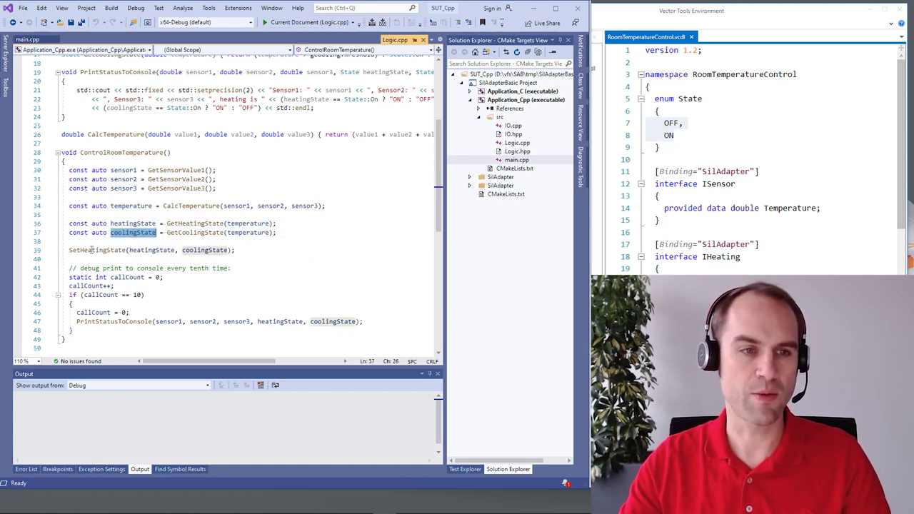
pyautogui.doubleClick(99, 251)
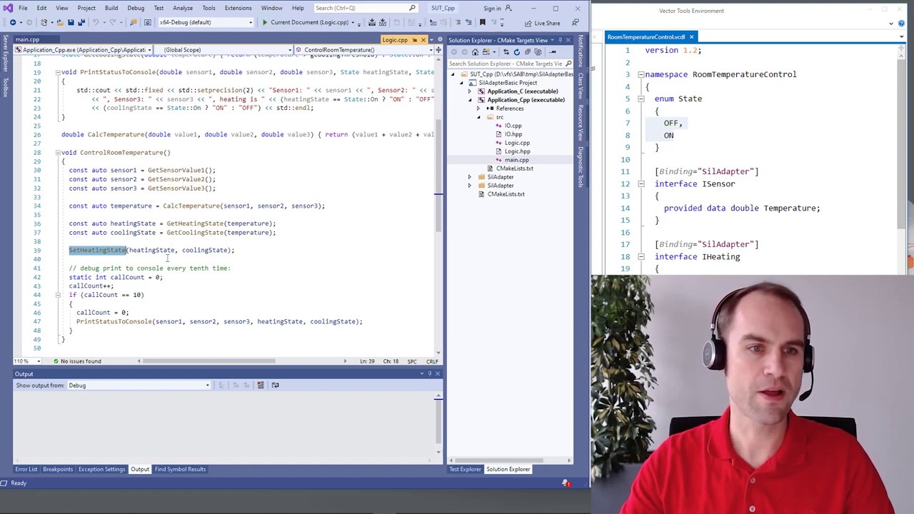
pyautogui.click(201, 170)
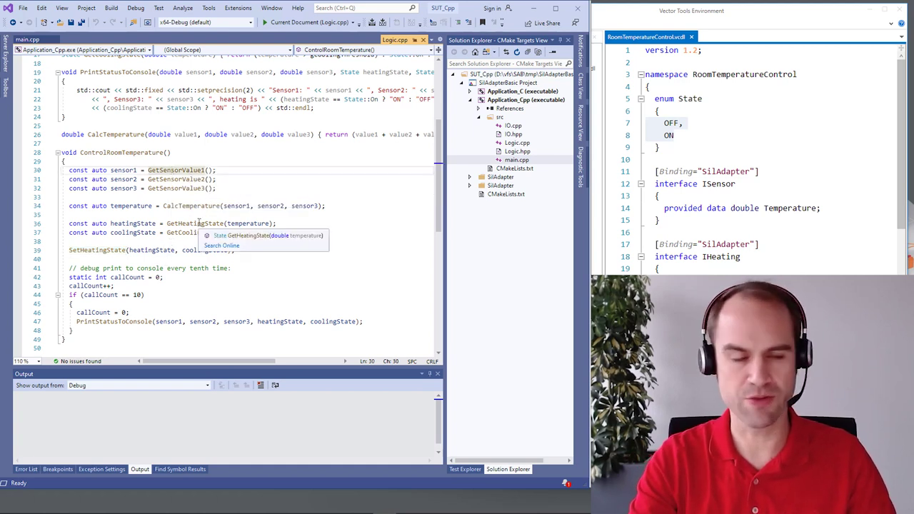
# Step: Go to GetSensorValue1 in IO.cpp and compare its Sensor1.Temperature read against the vCDL file
pyautogui.press('F12')
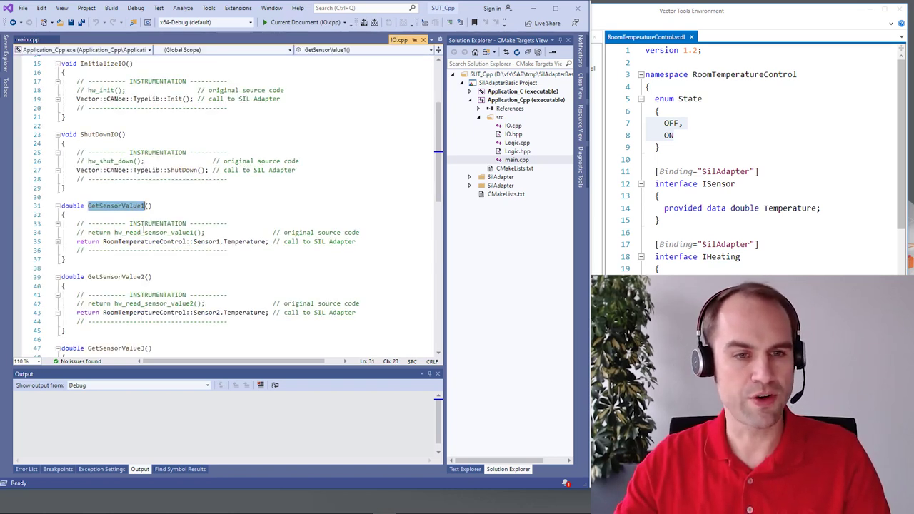
pyautogui.moveTo(76, 232); pyautogui.dragTo(360, 233)
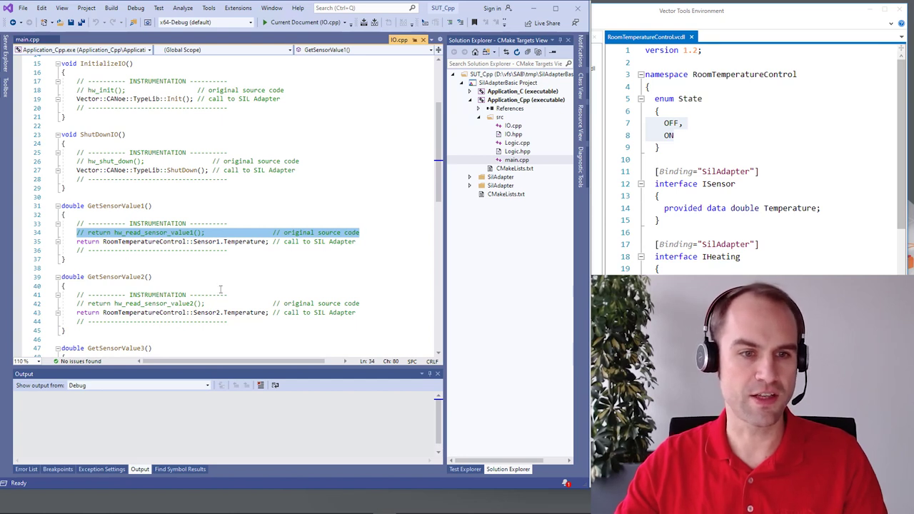
pyautogui.moveTo(103, 242); pyautogui.dragTo(267, 242)
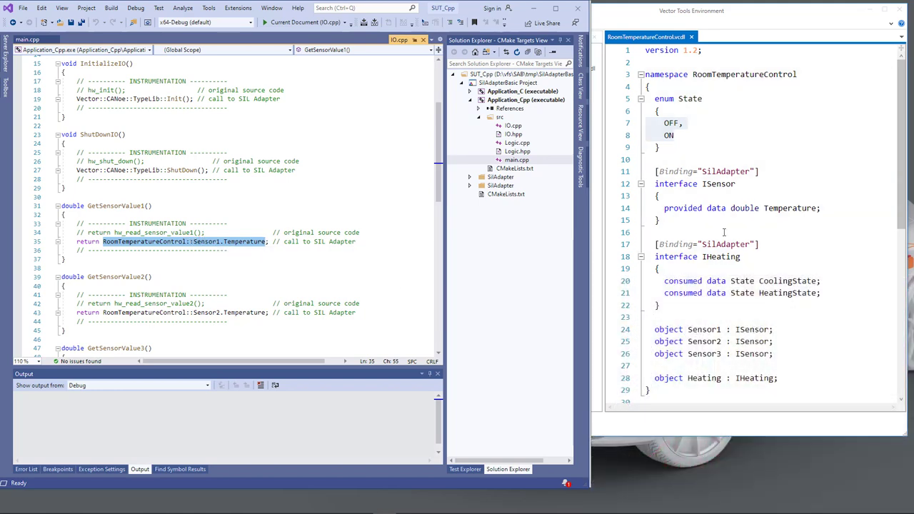
pyautogui.click(790, 209)
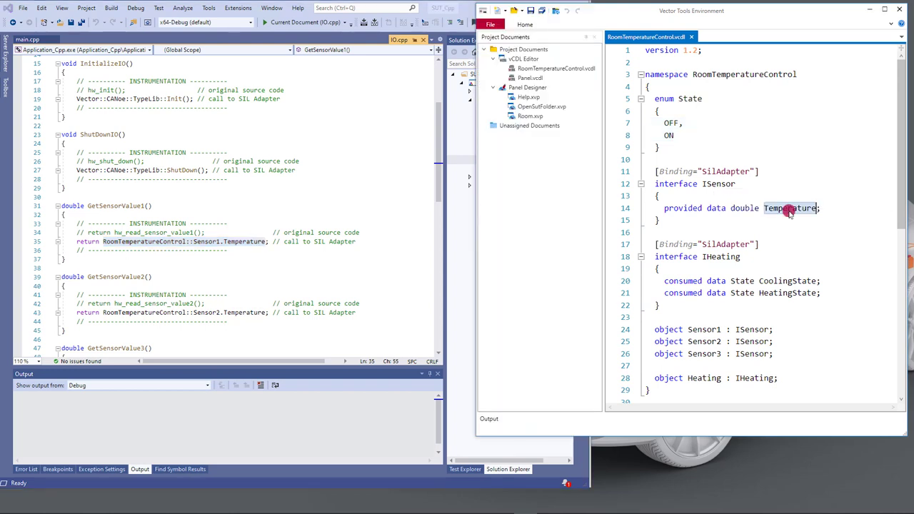
pyautogui.click(254, 243)
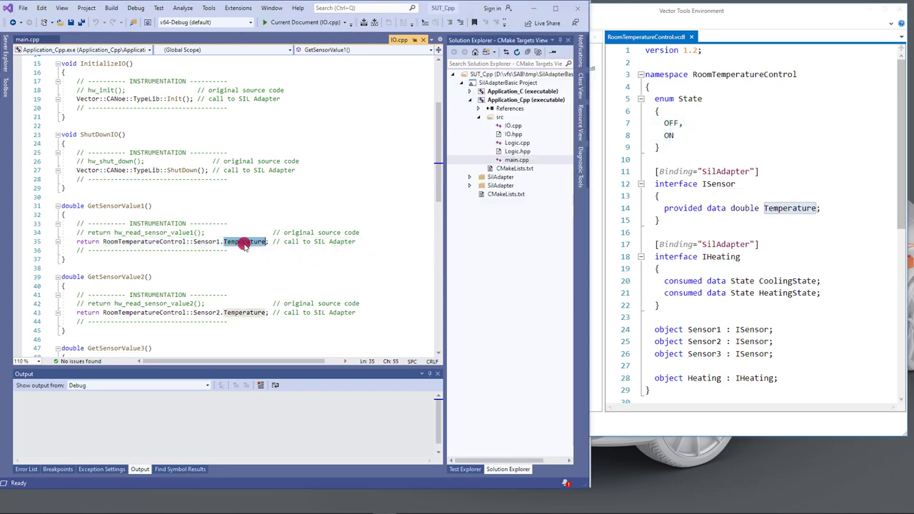
# Step: Review GetSensorValue2 and SetHeatingState, highlighting Sensor2, HeatingState and CoolingState
pyautogui.scroll(-2, 245, 254)
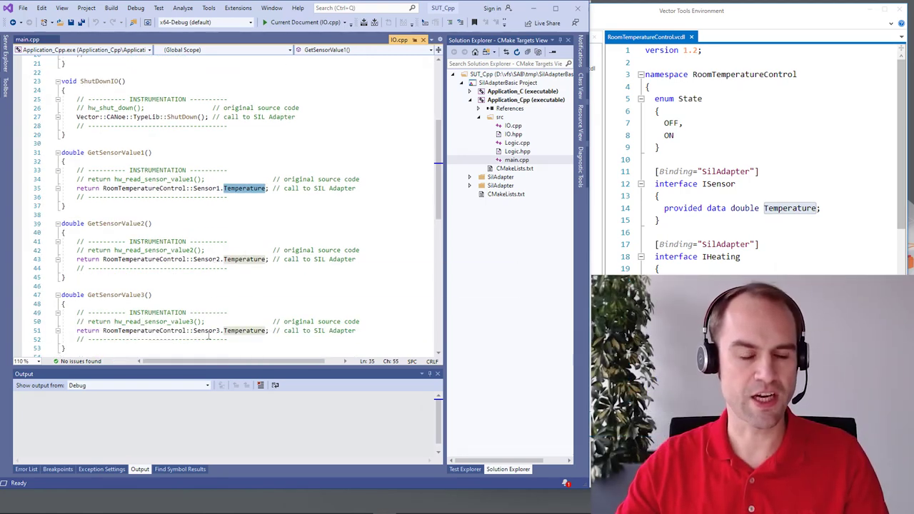
pyautogui.doubleClick(207, 260)
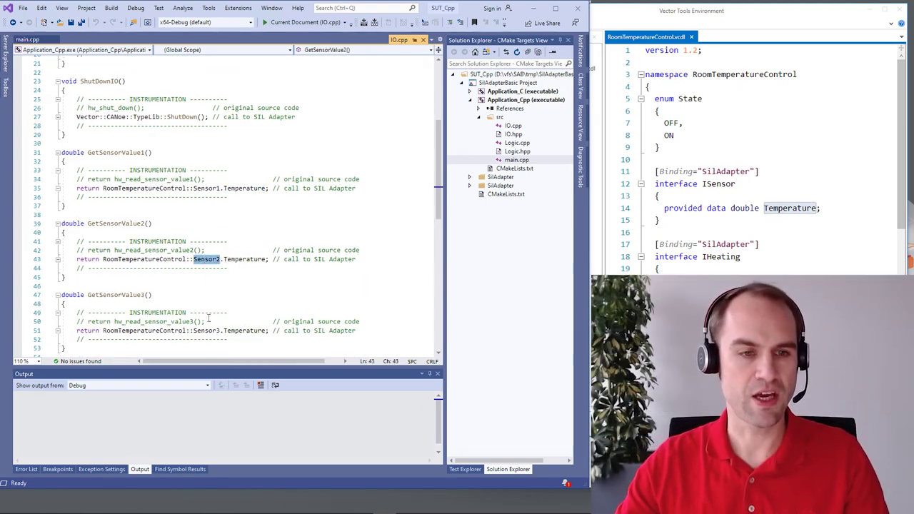
pyautogui.scroll(-2, 215, 208)
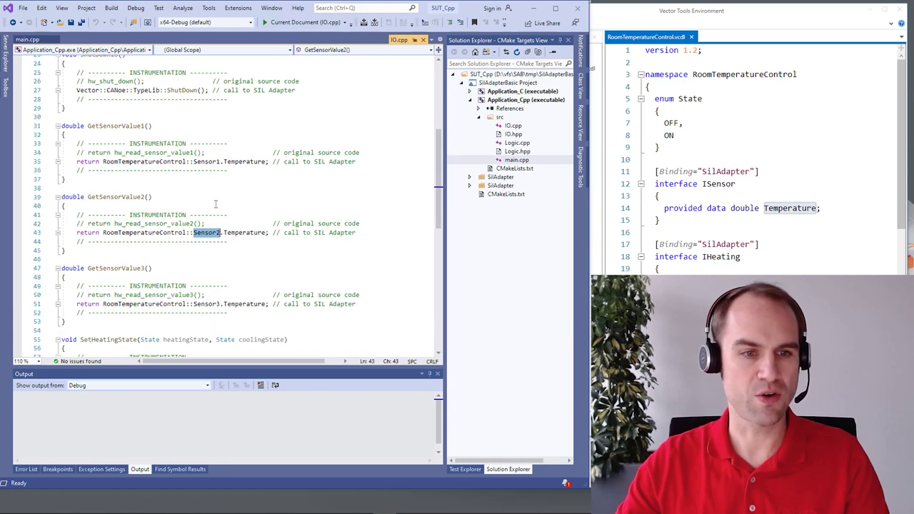
pyautogui.scroll(-1, 217, 204)
pyautogui.scroll(-1, 217, 204)
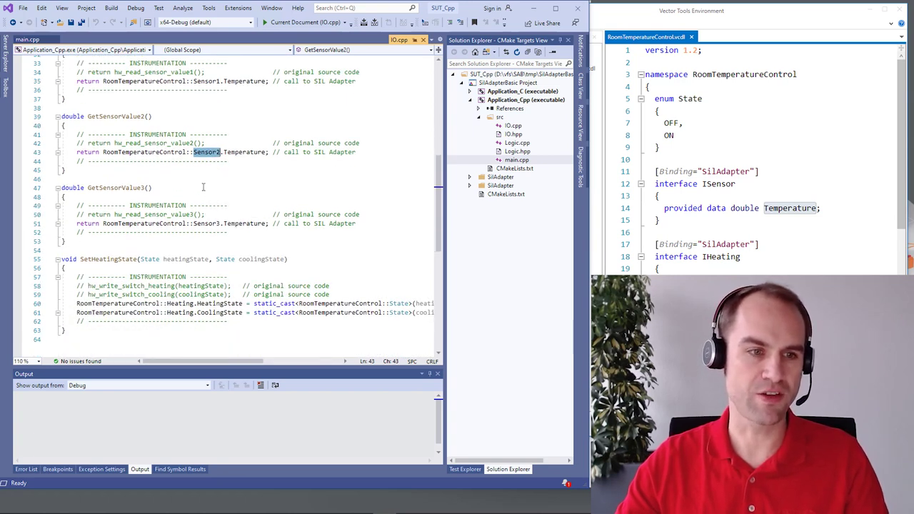
pyautogui.doubleClick(96, 261)
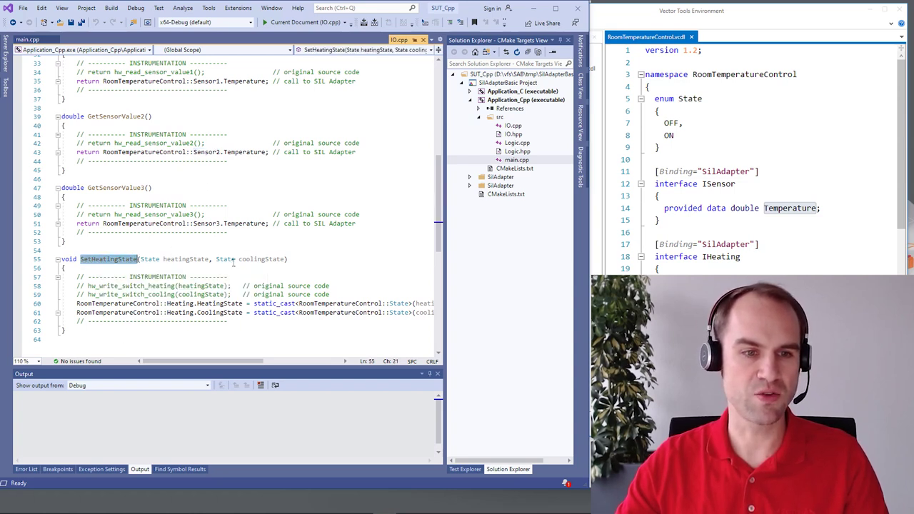
pyautogui.doubleClick(215, 304)
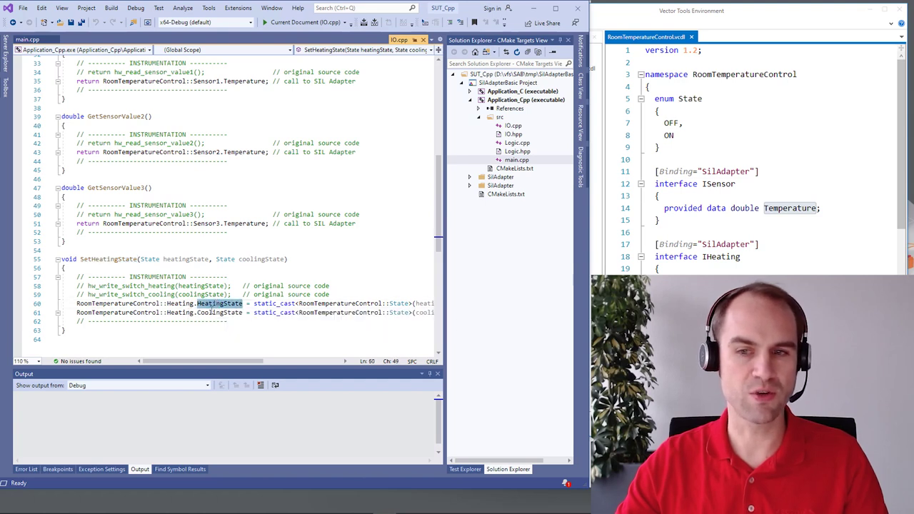
pyautogui.doubleClick(212, 313)
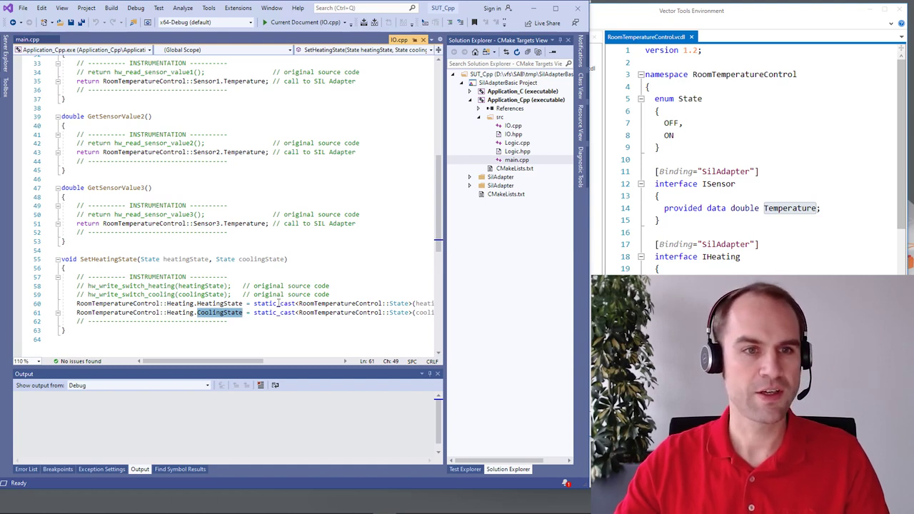
pyautogui.scroll(3, 241, 243)
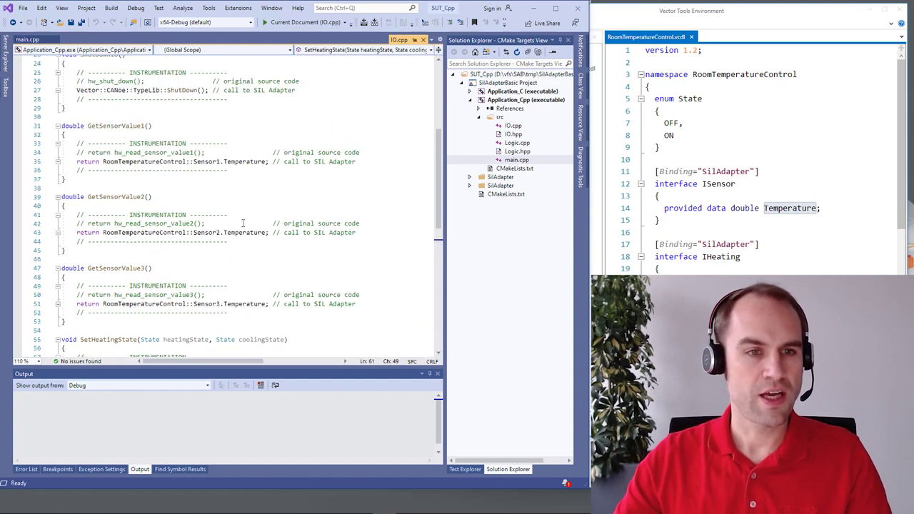
# Step: Re-enter Sensor1.Temperature on line 35 using IntelliSense, then save IO.cpp
pyautogui.doubleClick(245, 162)
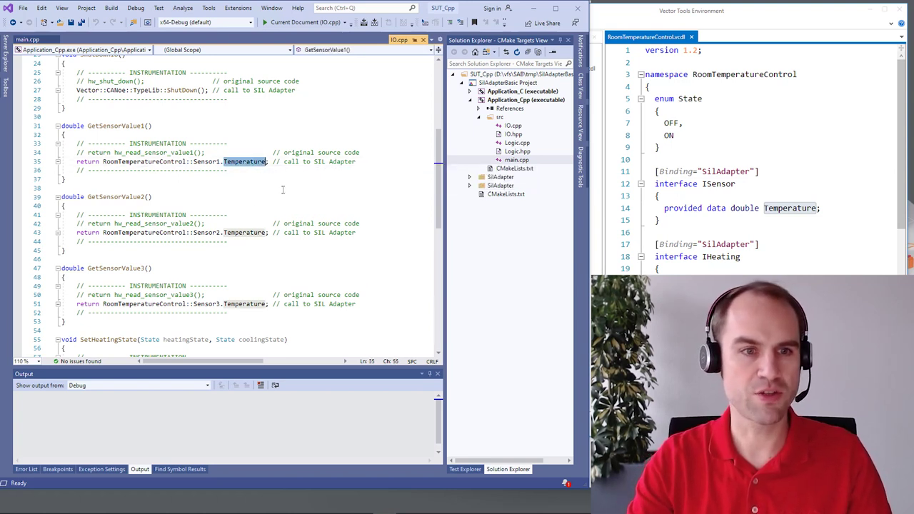
pyautogui.press('BackSpace')
pyautogui.press('BackSpace')
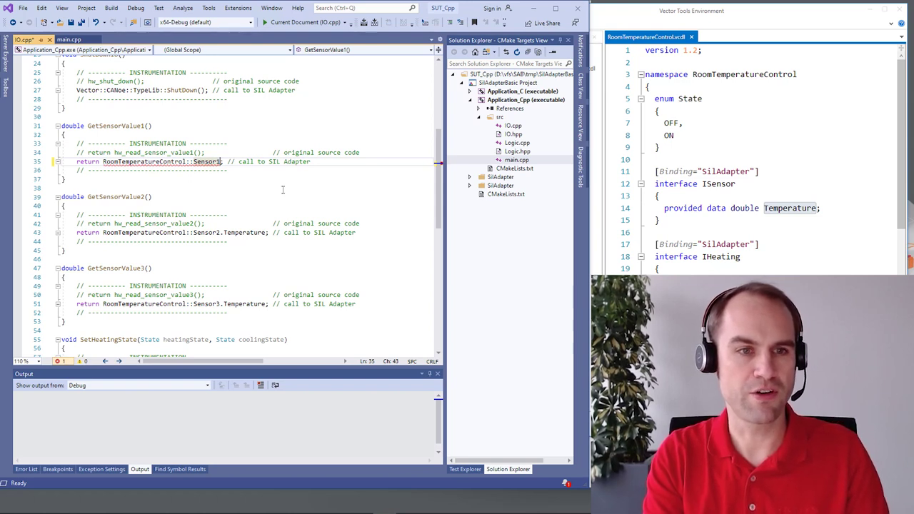
pyautogui.write('.')
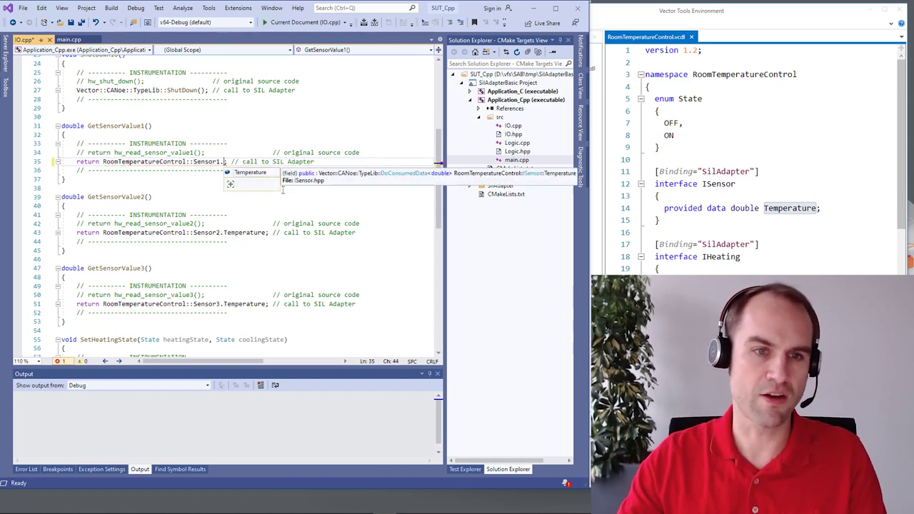
pyautogui.click(255, 175)
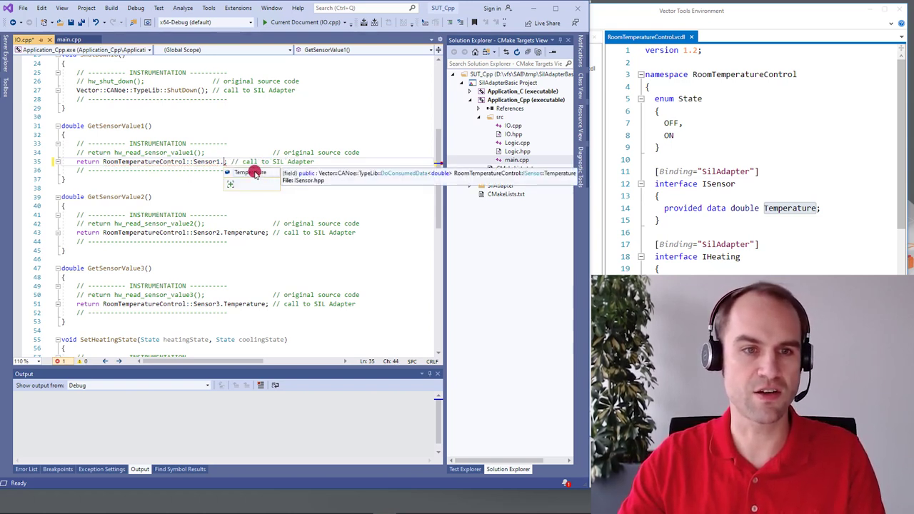
pyautogui.click(255, 174)
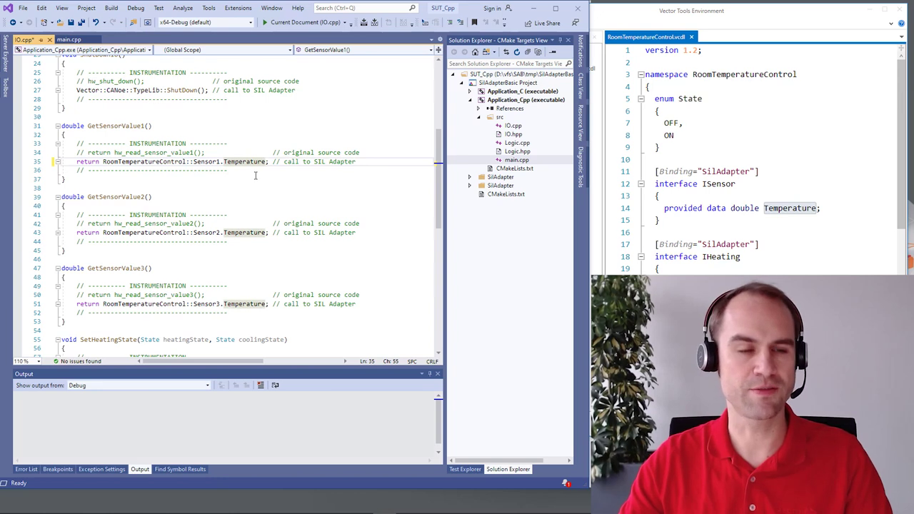
pyautogui.hotkey('ctrl', 's')
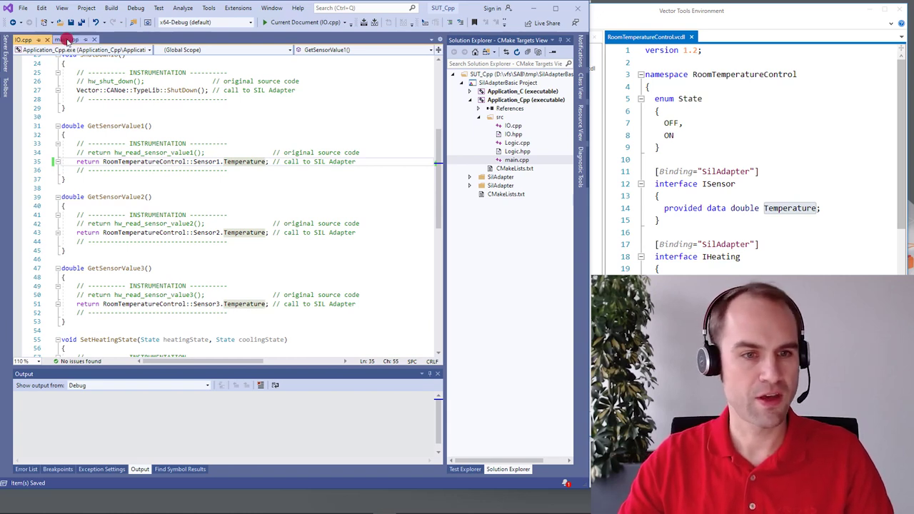
# Step: Build the CMake project from main.cpp and run the Application_Cpp executable under the debugger
pyautogui.click(67, 40)
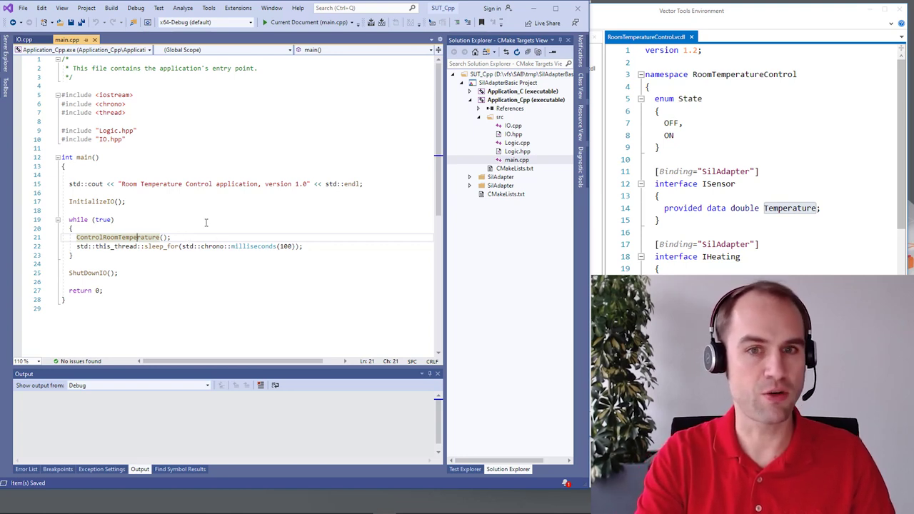
pyautogui.hotkey('ctrl', 'shift', 'b')
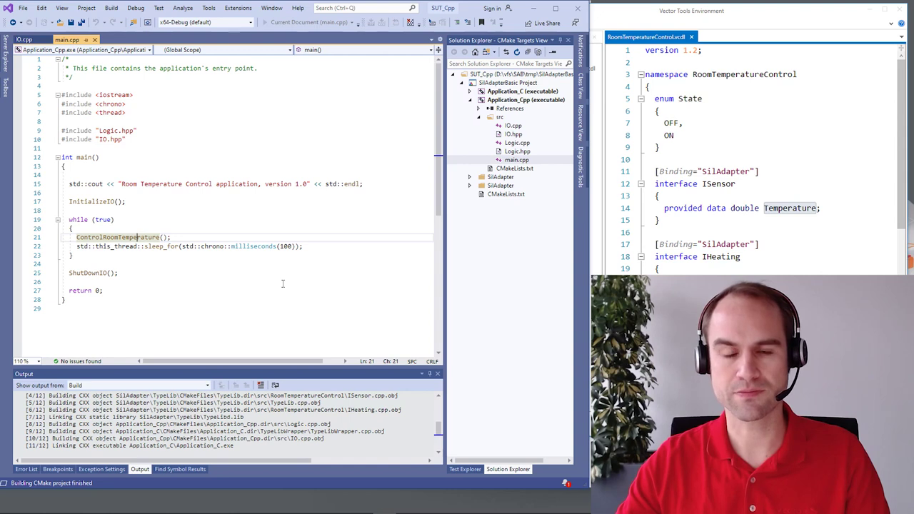
pyautogui.rightClick(508, 100)
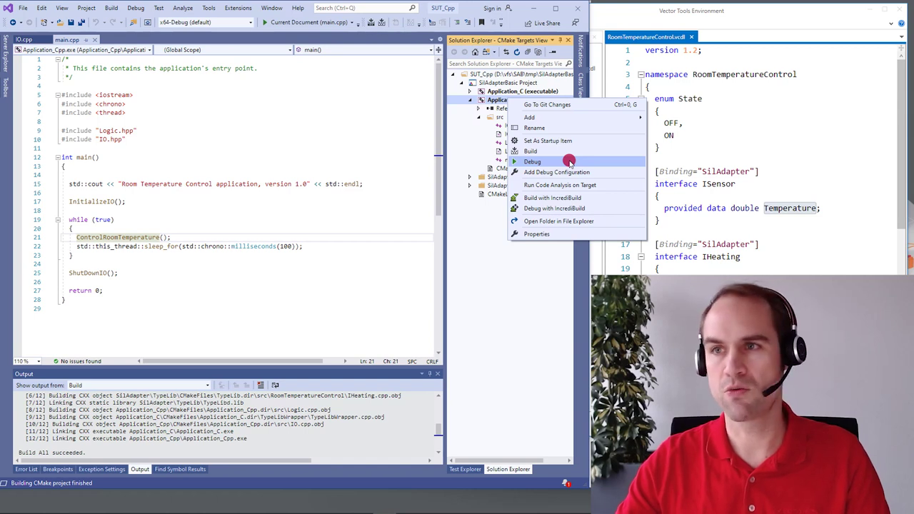
pyautogui.click(570, 162)
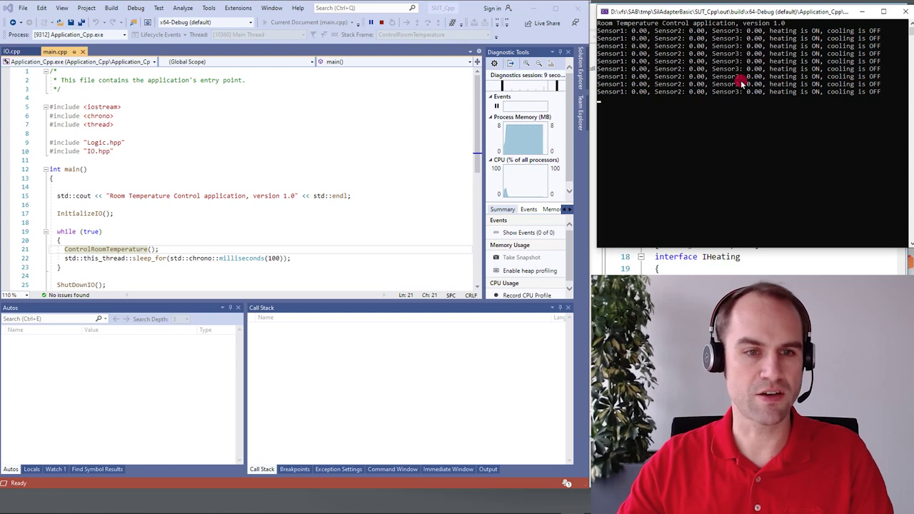
pyautogui.hotkey('alt', 'Tab')
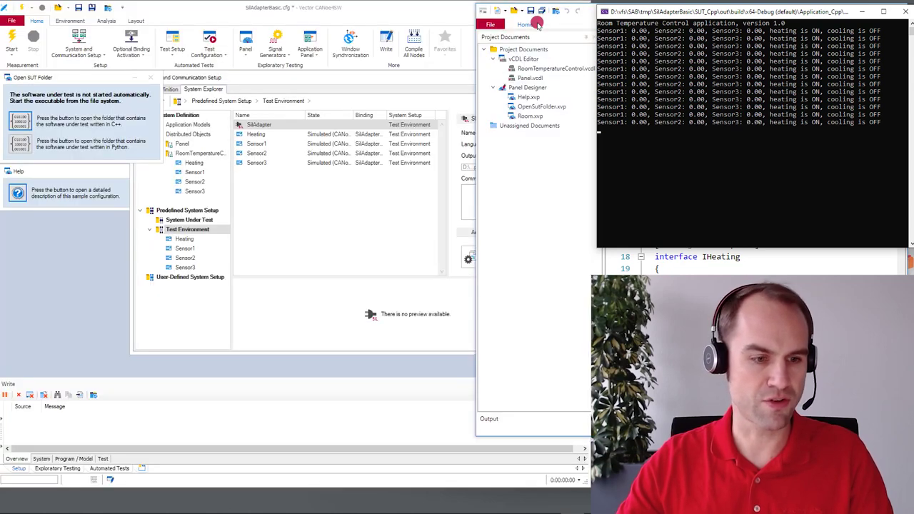
# Step: Start the measurement from the Exploratory Testing view
pyautogui.click(65, 467)
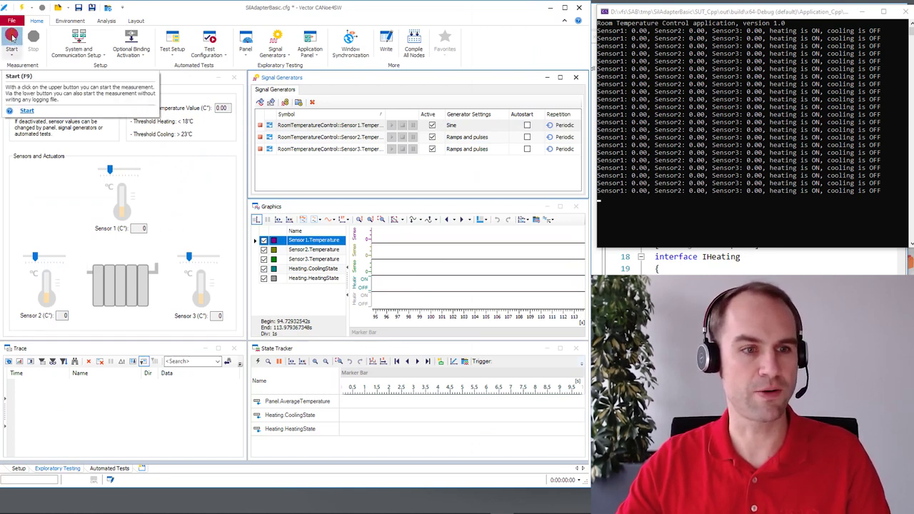
pyautogui.click(12, 38)
pyautogui.click(107, 166)
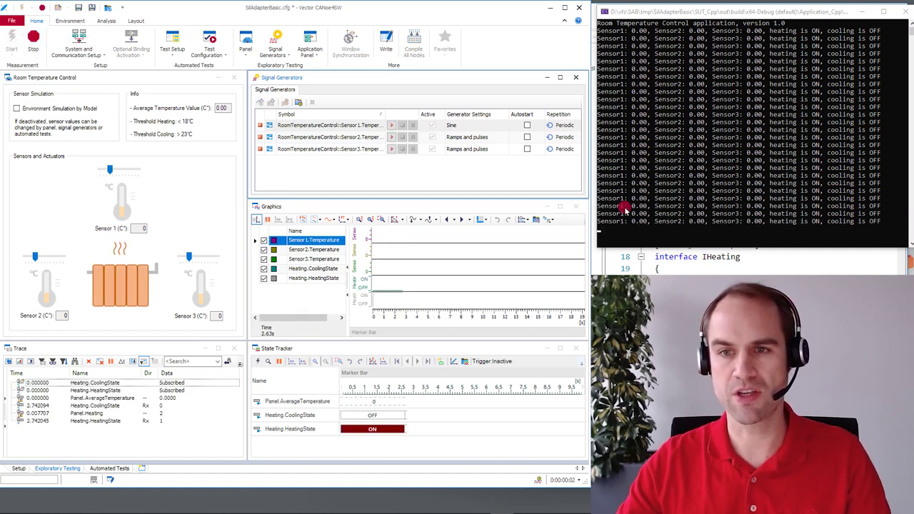
pyautogui.click(668, 200)
pyautogui.click(129, 270)
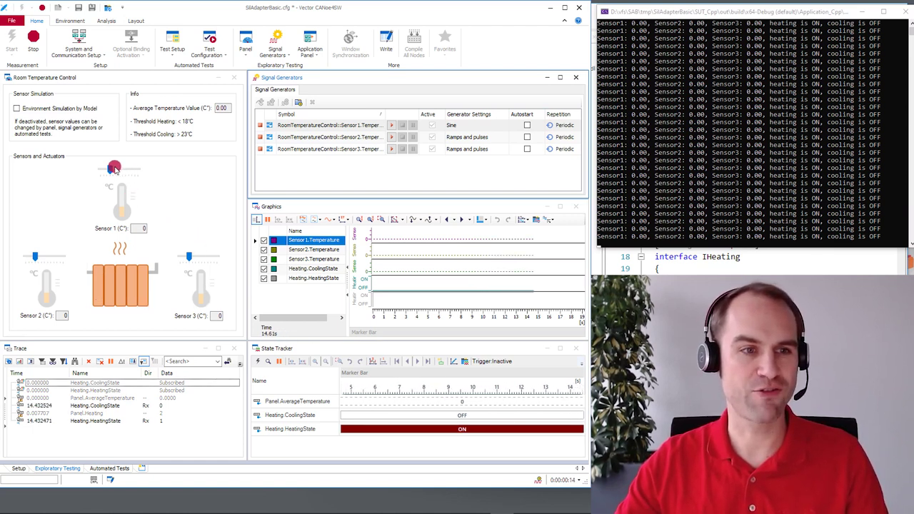
# Step: Raise the Sensor 1, 2 and 3 sliders to 39, 29 and 30 so cooling turns on
pyautogui.moveTo(109, 170); pyautogui.dragTo(133, 170)
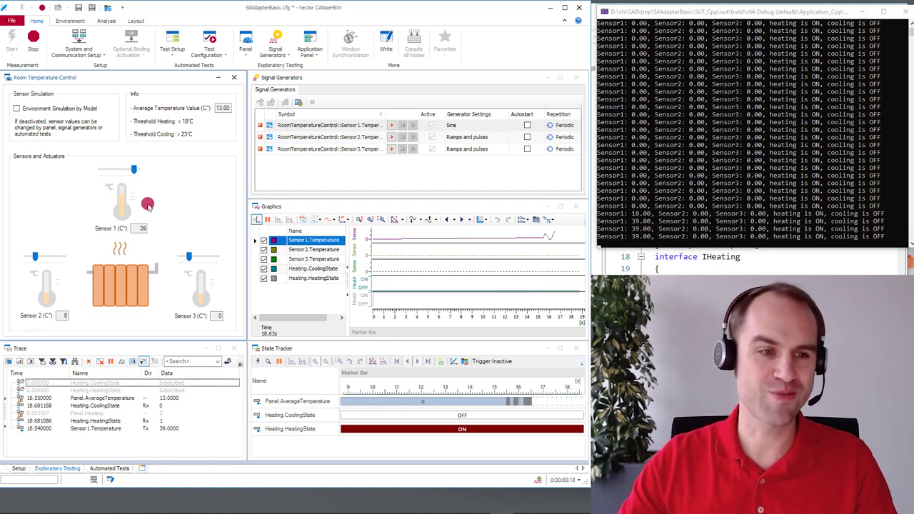
pyautogui.moveTo(39, 256); pyautogui.dragTo(53, 256)
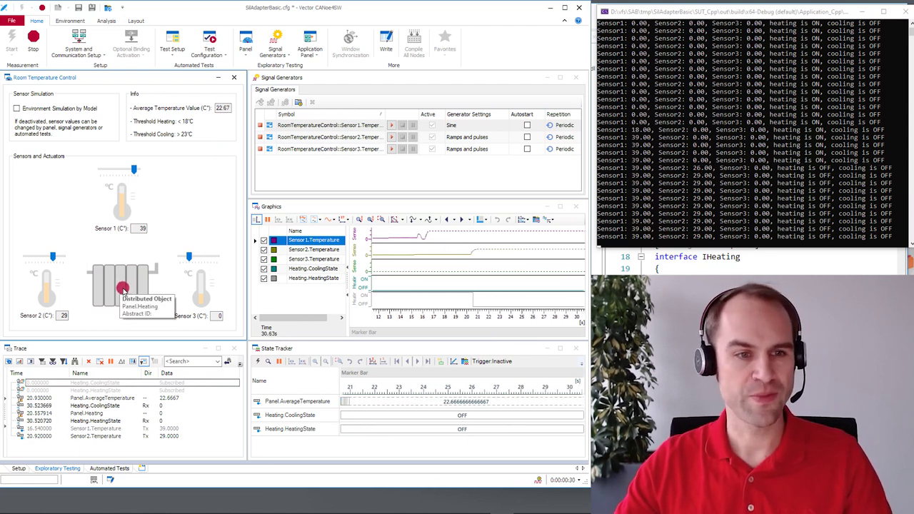
pyautogui.moveTo(190, 256); pyautogui.dragTo(207, 257)
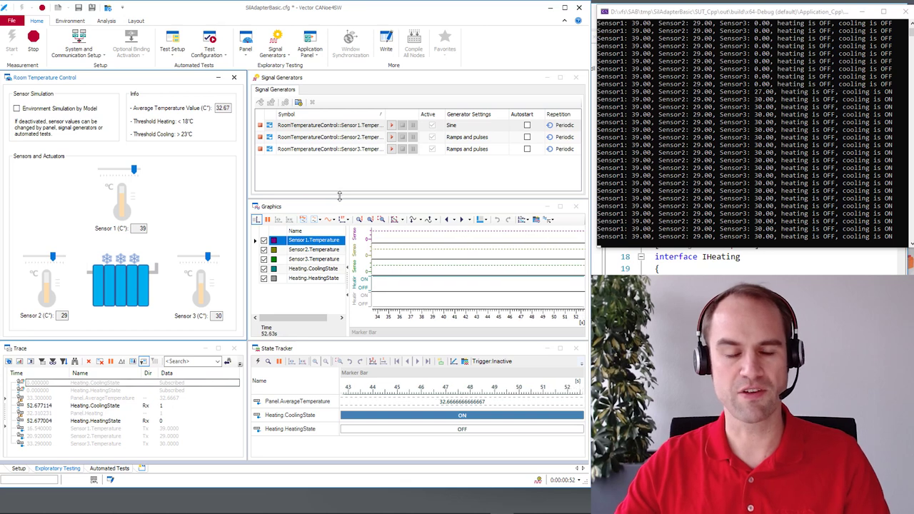
# Step: Start the Sensor 1, 2 and 3 Temperature signal generators and watch heating and cooling toggle
pyautogui.click(391, 125)
pyautogui.click(391, 136)
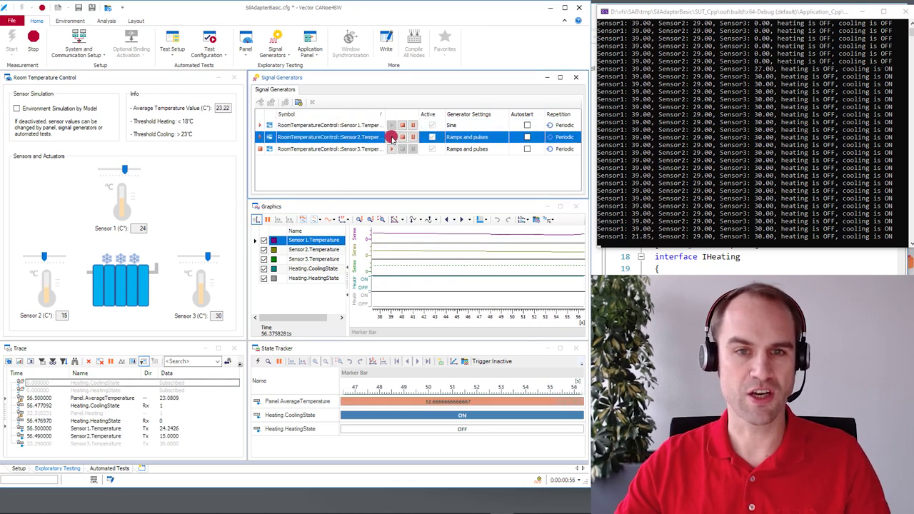
pyautogui.click(391, 148)
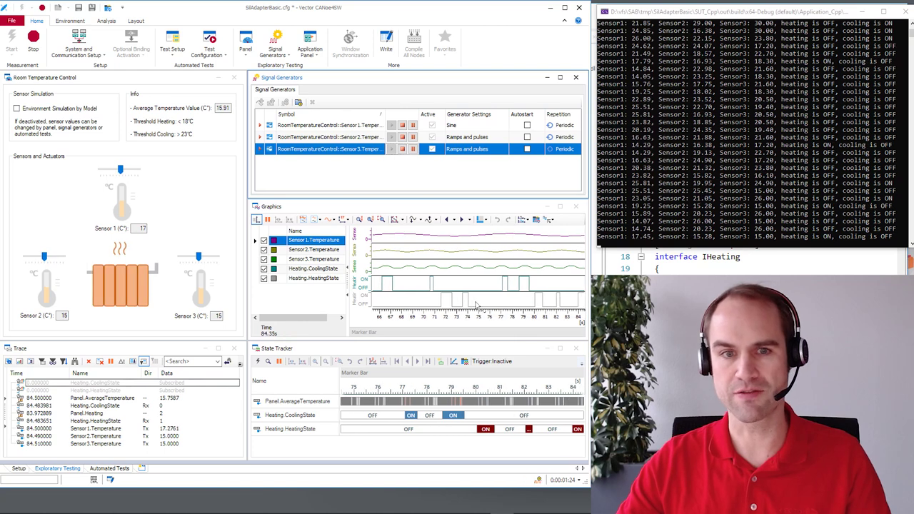
pyautogui.click(173, 325)
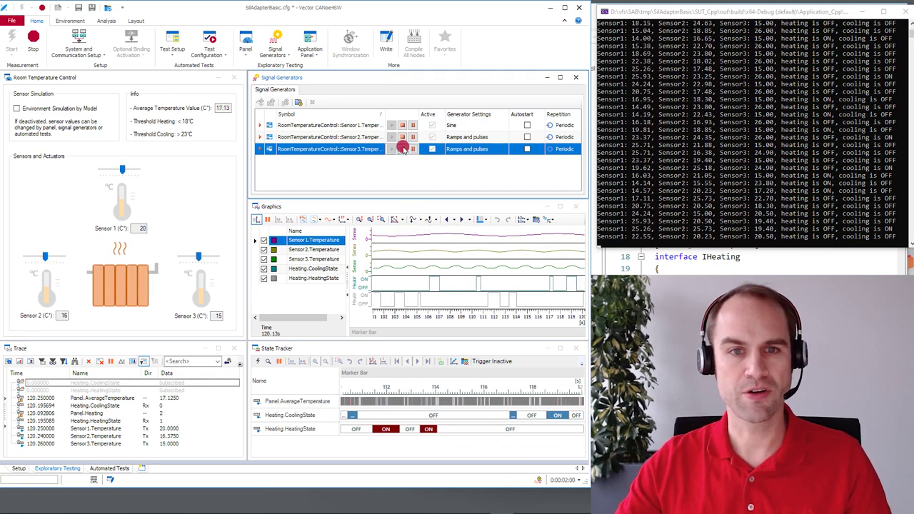
# Step: Stop the Sensor 3, 2 and 1 signal generators
pyautogui.click(403, 149)
pyautogui.click(402, 136)
pyautogui.click(402, 125)
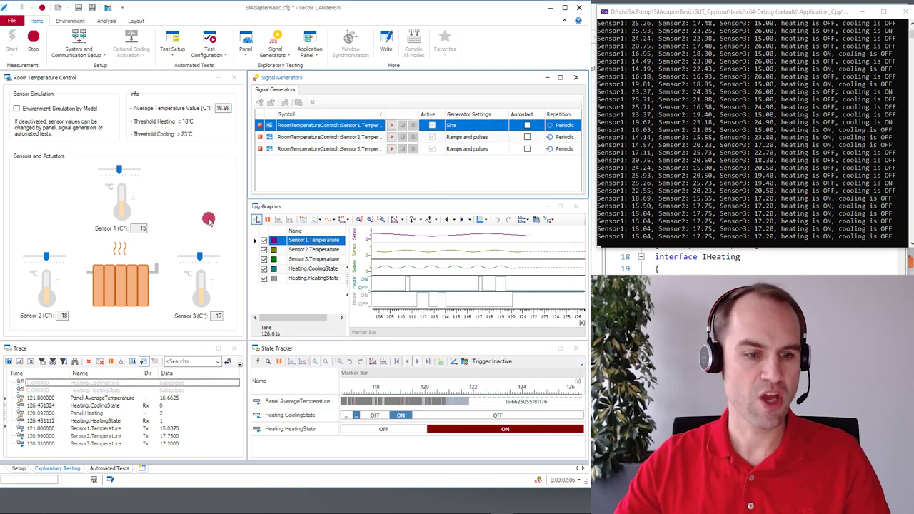
# Step: Run the Heating Cooling Control automated tests from the Automated Tests view
pyautogui.click(112, 469)
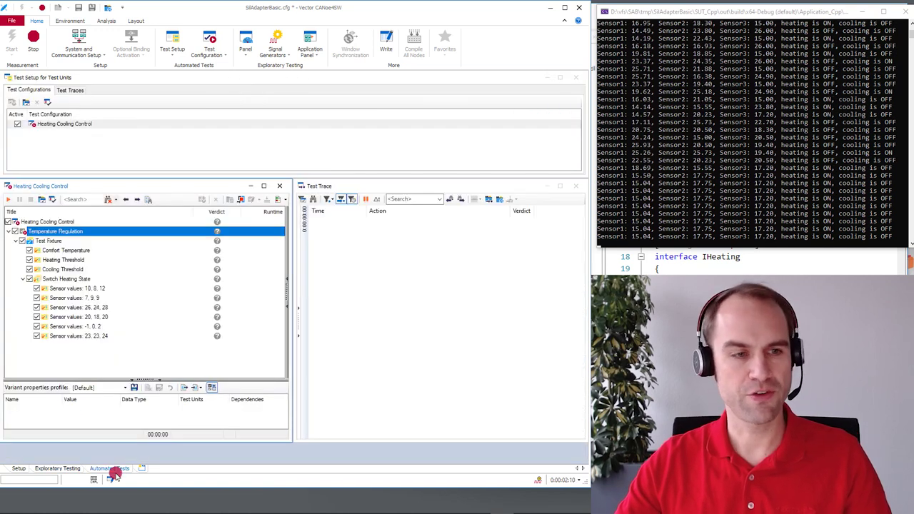
pyautogui.click(61, 185)
pyautogui.click(23, 319)
pyautogui.click(123, 387)
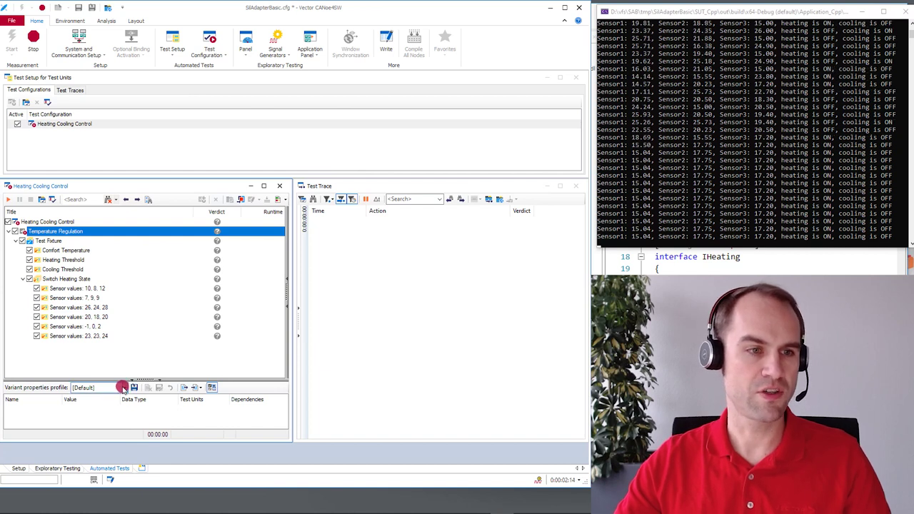
pyautogui.click(109, 376)
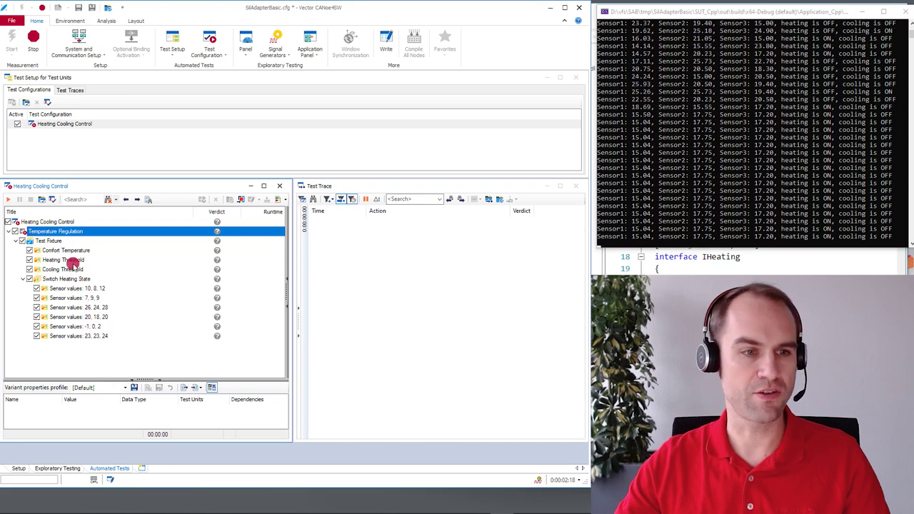
pyautogui.click(7, 199)
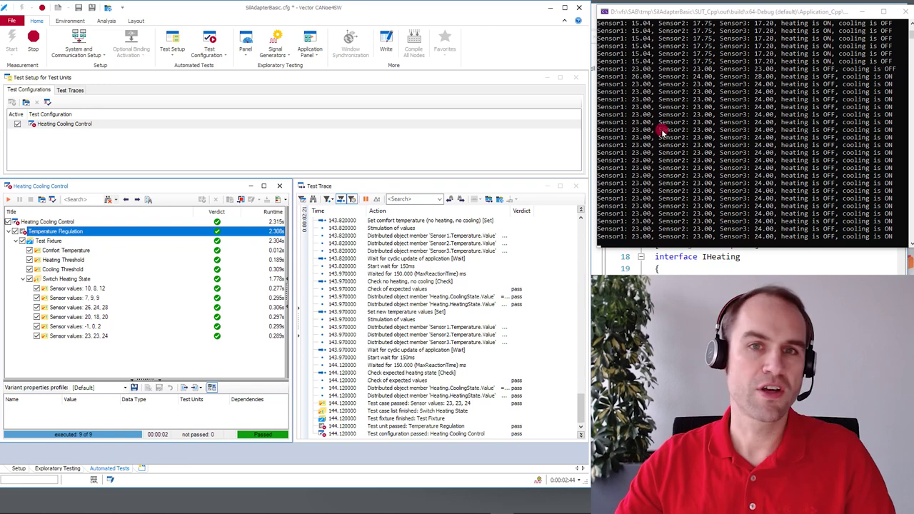
# Step: Return to the Visual Studio debug session and jump to ControlRoomTemperature in Logic.cpp
pyautogui.hotkey('alt', 'Tab')
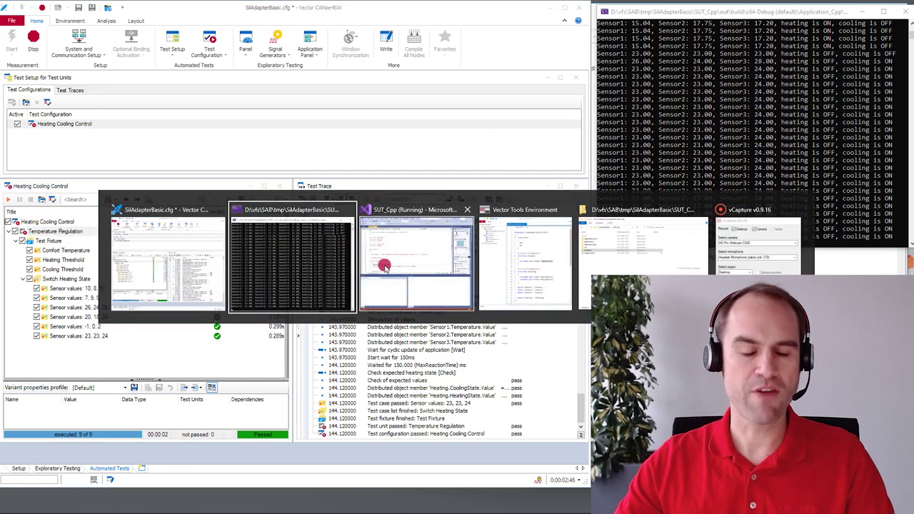
pyautogui.click(384, 267)
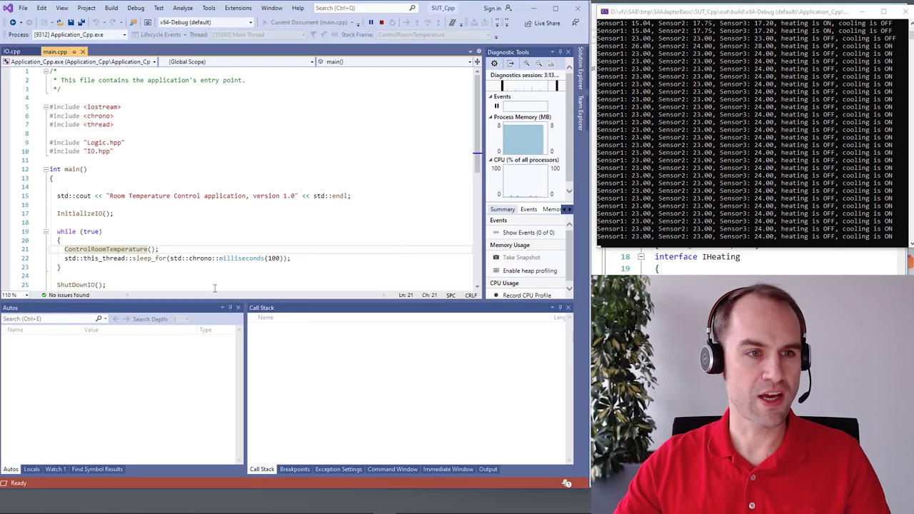
pyautogui.click(90, 249)
pyautogui.press('F12')
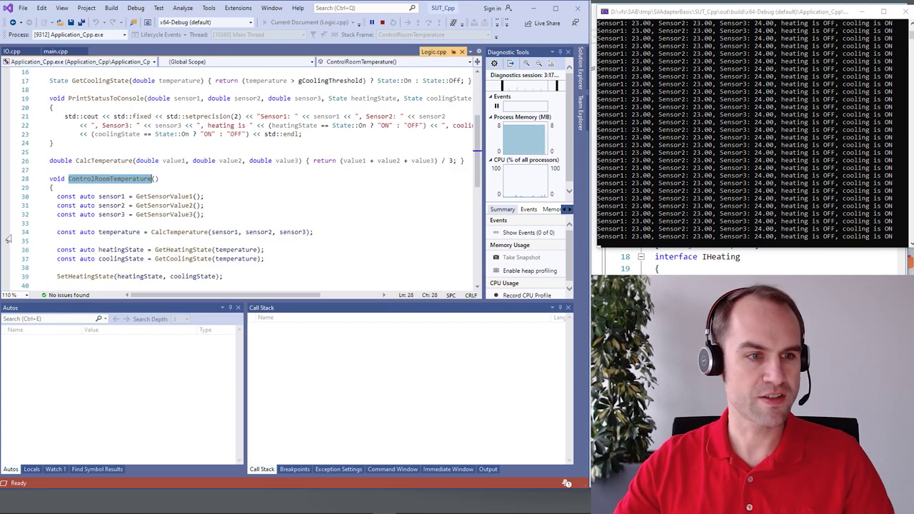
# Step: Break at Logic.cpp line 34 to see sensors 23, 23 and 24, then remove the breakpoint and resume
pyautogui.click(5, 234)
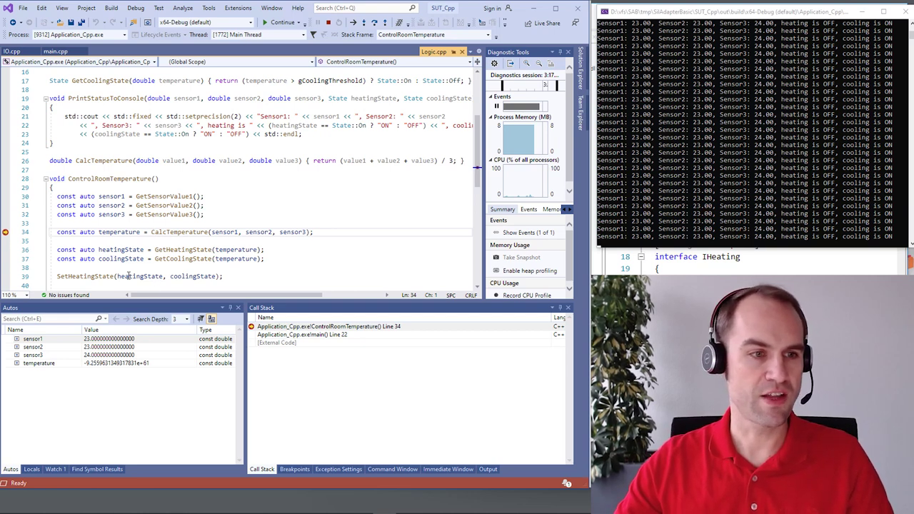
pyautogui.click(5, 232)
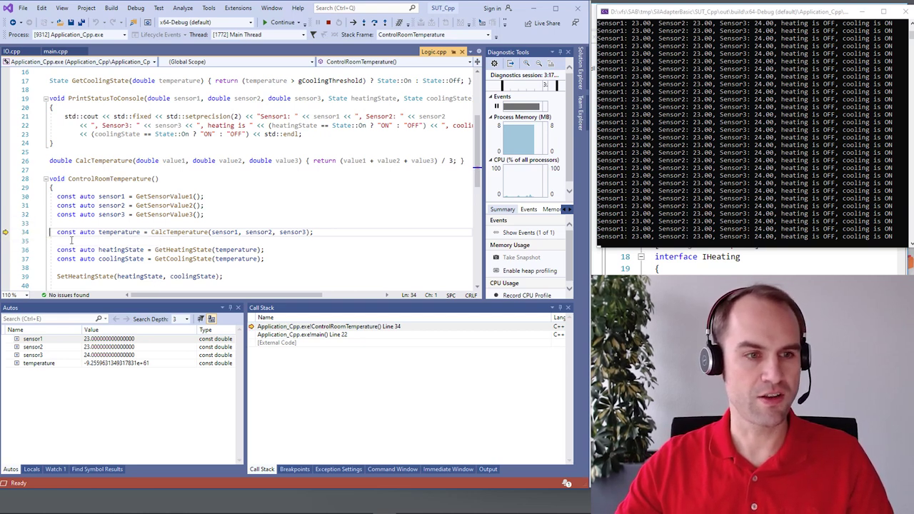
pyautogui.click(263, 24)
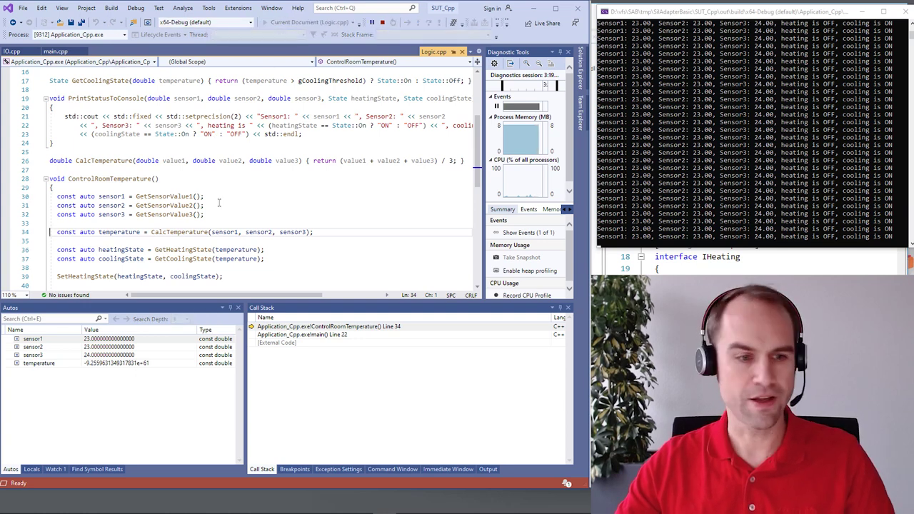